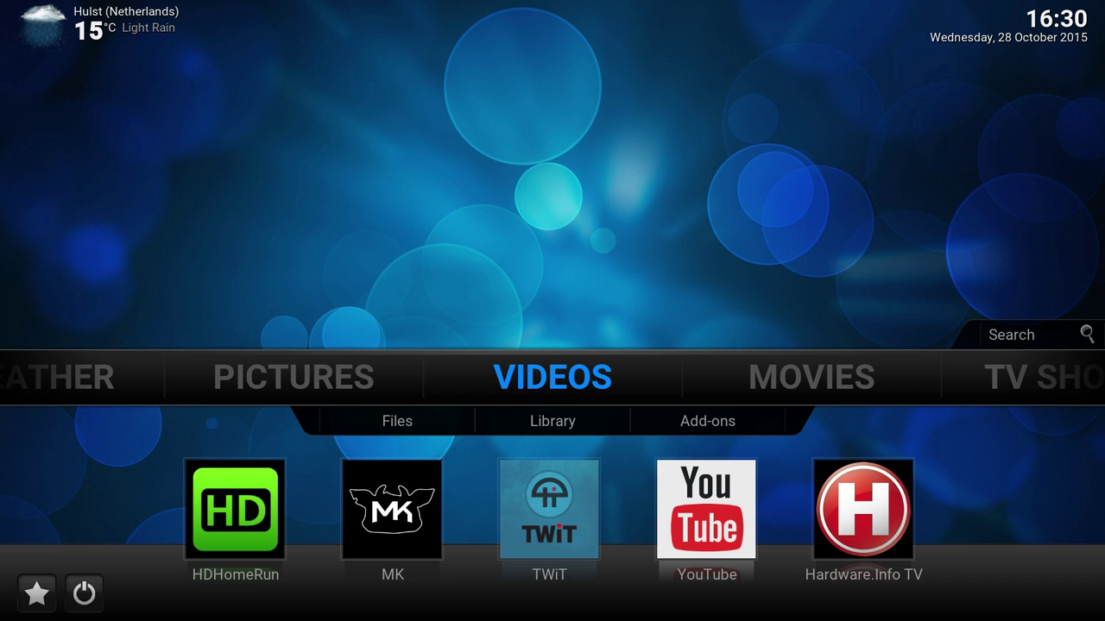
Step: Open the list of video add-ons from the home screen
key("Down")
key("Right")
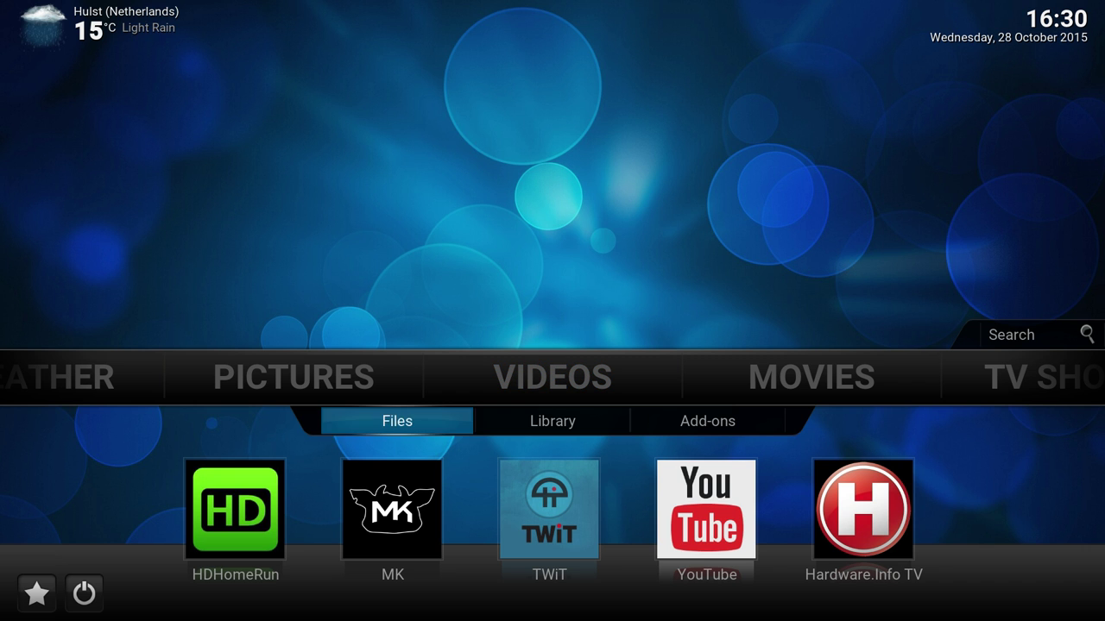
key("Right")
key("Return")
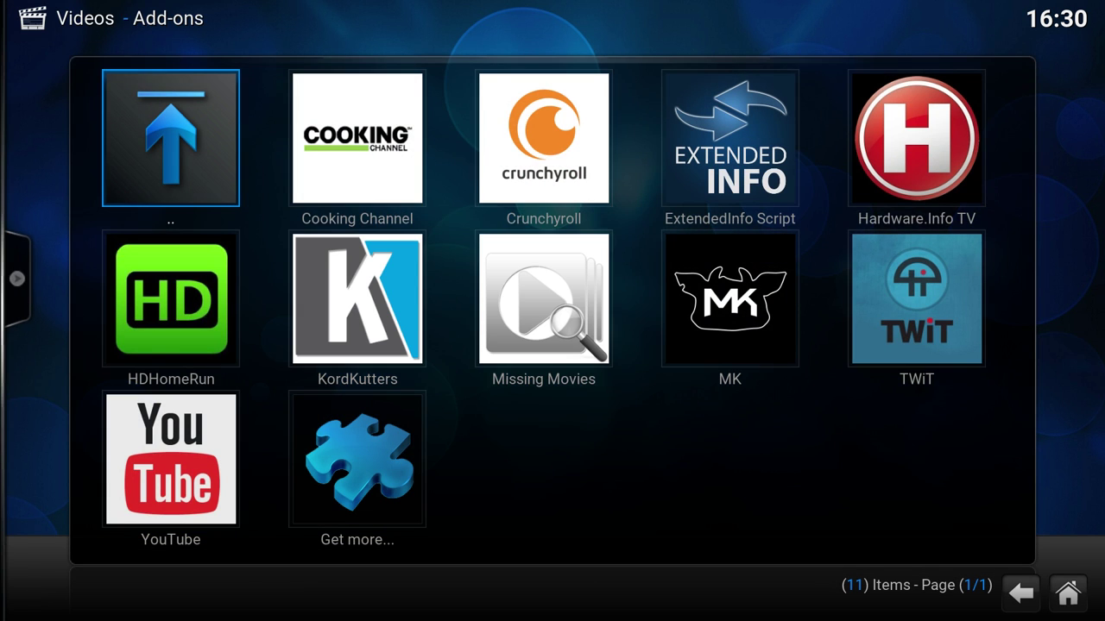
Step: Find YouTube among the installed video add-ons and open its add-on information
key("Down")
key("Right")
key("Right")
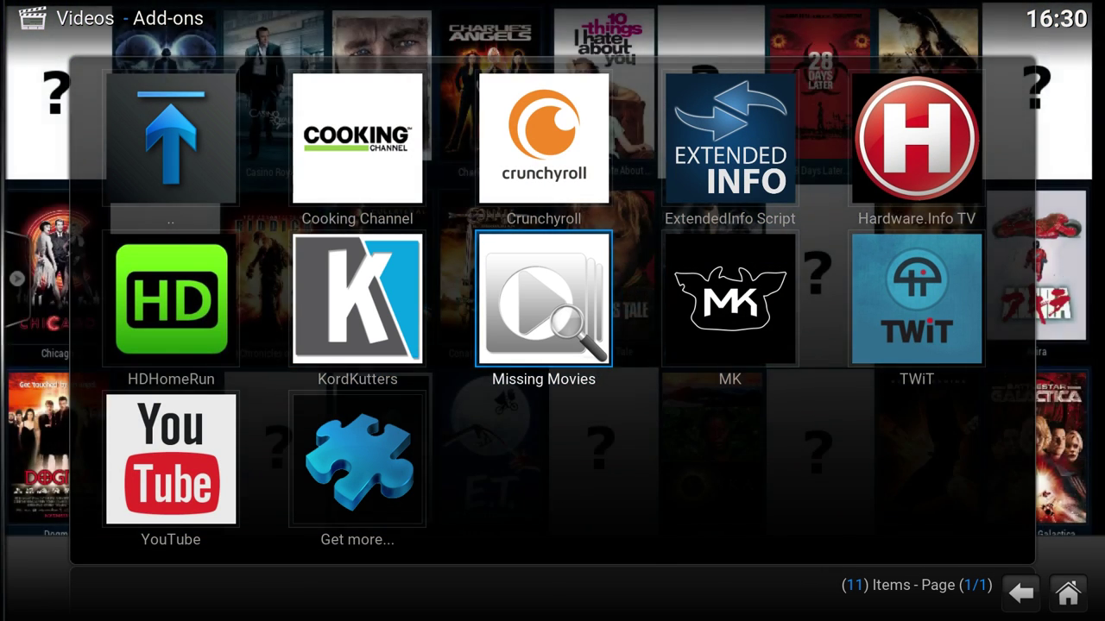
key("Up")
key("Left")
key("Right")
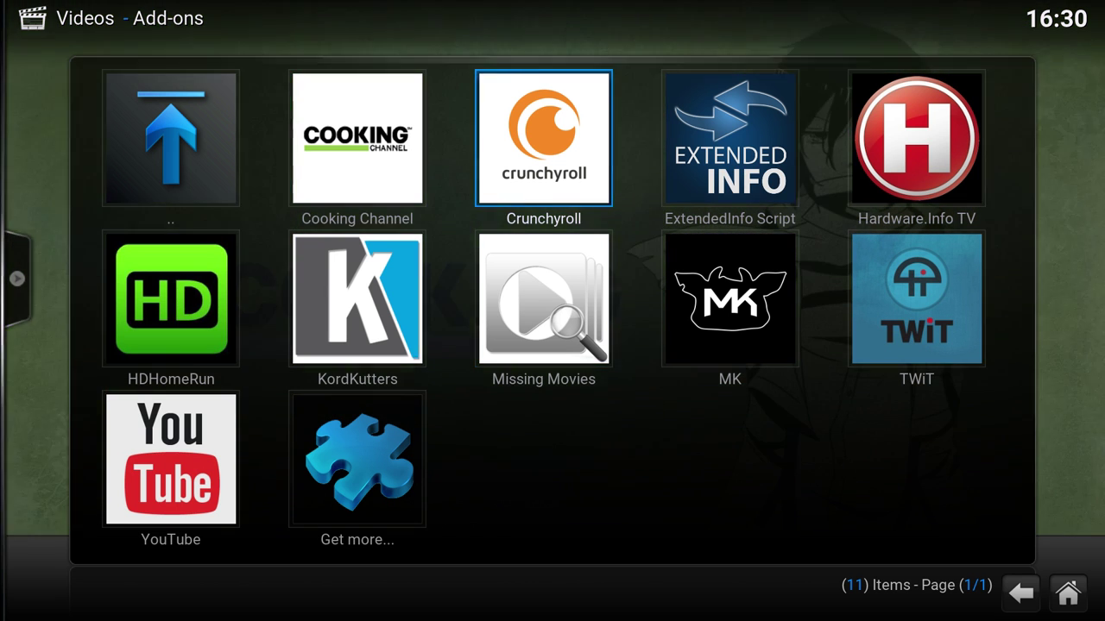
key("Right")
key("Down")
key("Left")
key("Left")
key("Left")
key("Left")
key("Right")
key("Down")
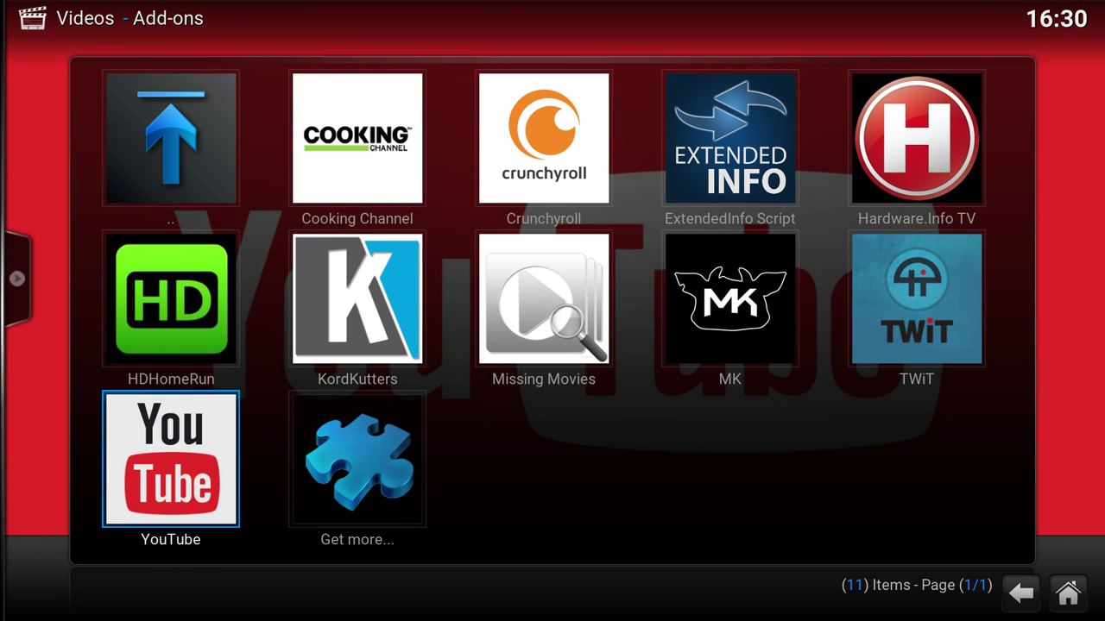
key("c")
key("Return")
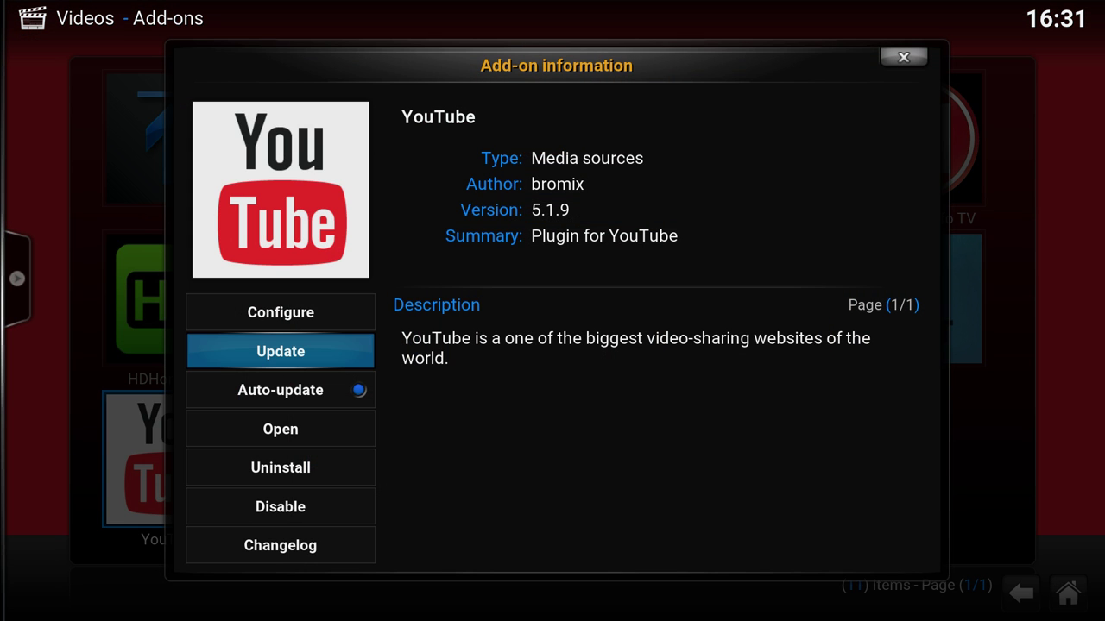
Step: Switch auto-update off and back on for the YouTube add-on
key("Up")
key("Down")
key("Down")
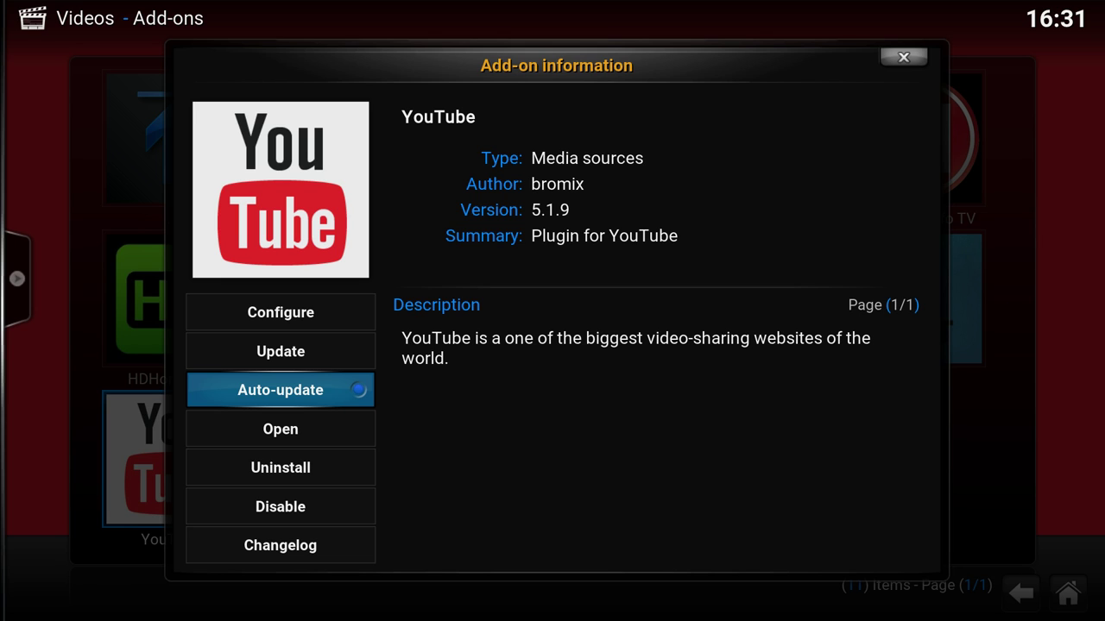
key("Return")
key("Down")
key("Up")
key("Down")
key("Up")
key("Return")
key("Down")
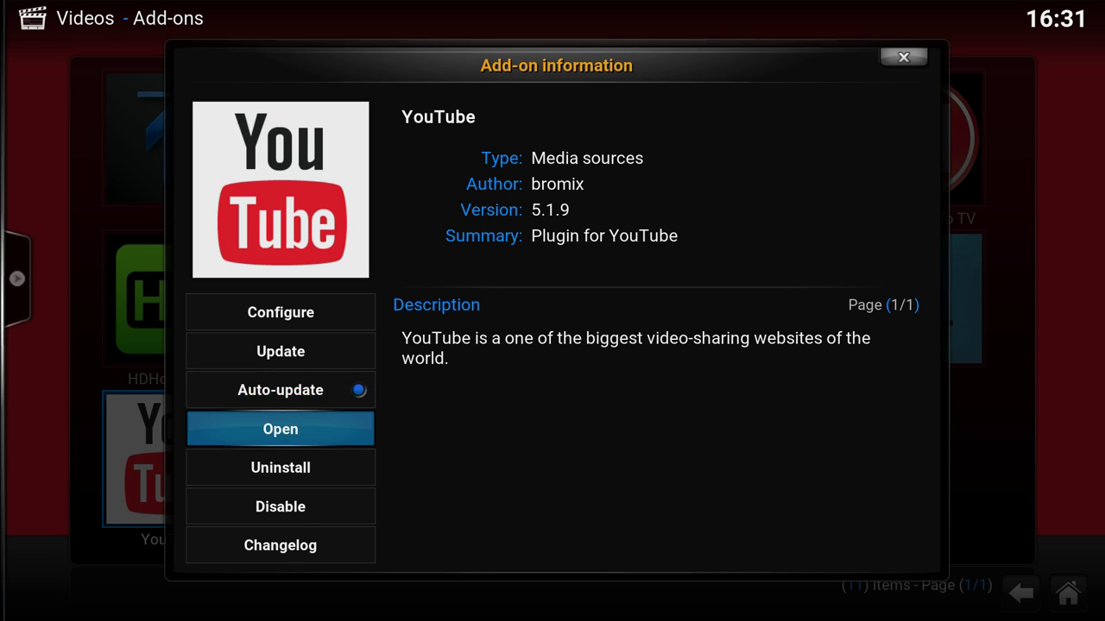
Step: Turn off auto-update for the YouTube add-on
key("Up")
key("Up")
key("Down")
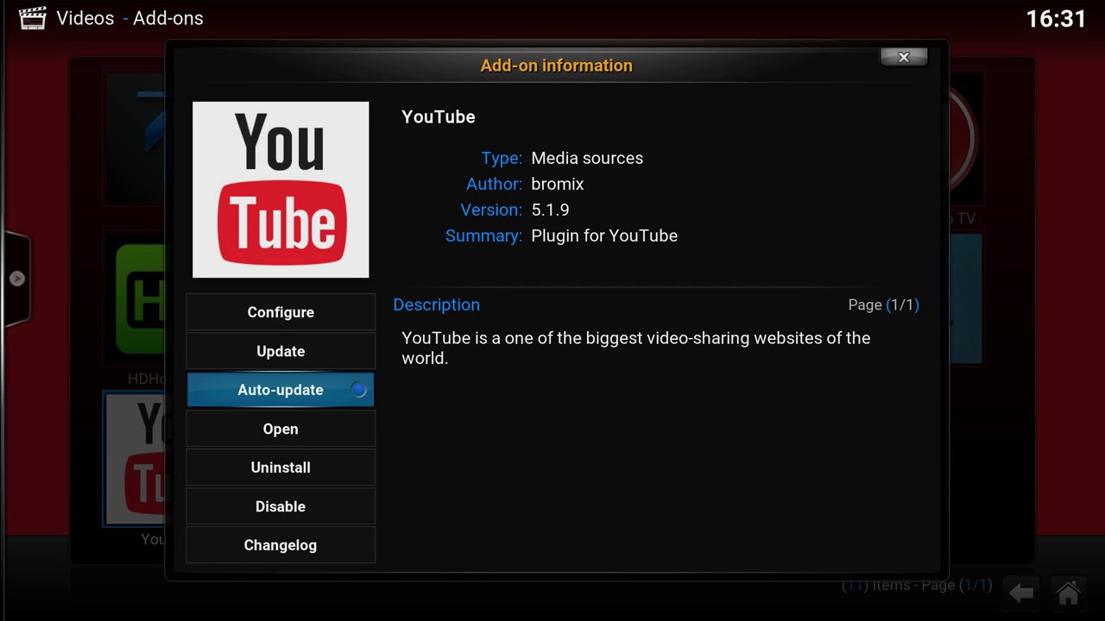
key("Down")
key("Up")
key("Return")
key("Down")
key("Up")
key("Down")
key("Up")
Step: Start an update of the YouTube add-on to bring up its available versions
key("Up")
key("Down")
key("Up")
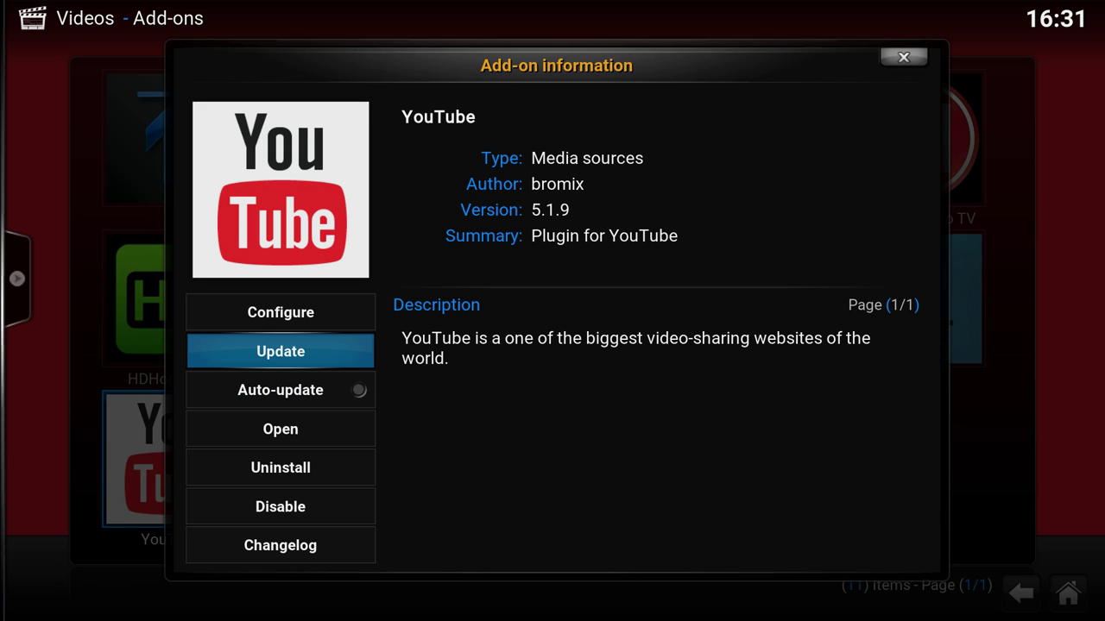
key("Down")
key("Up")
key("Return")
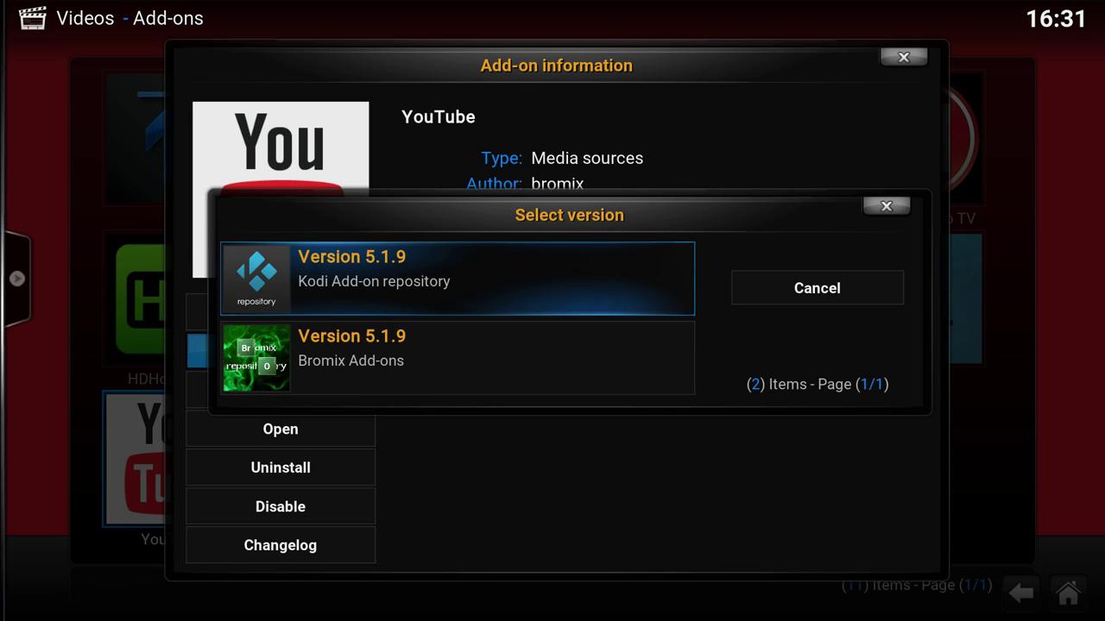
Step: Compare the offered sources, choose version 5.1.9 from Bromix Add-ons for YouTube, and return to the video add-ons list
key("Down")
key("Up")
key("Down")
key("Up")
key("Down")
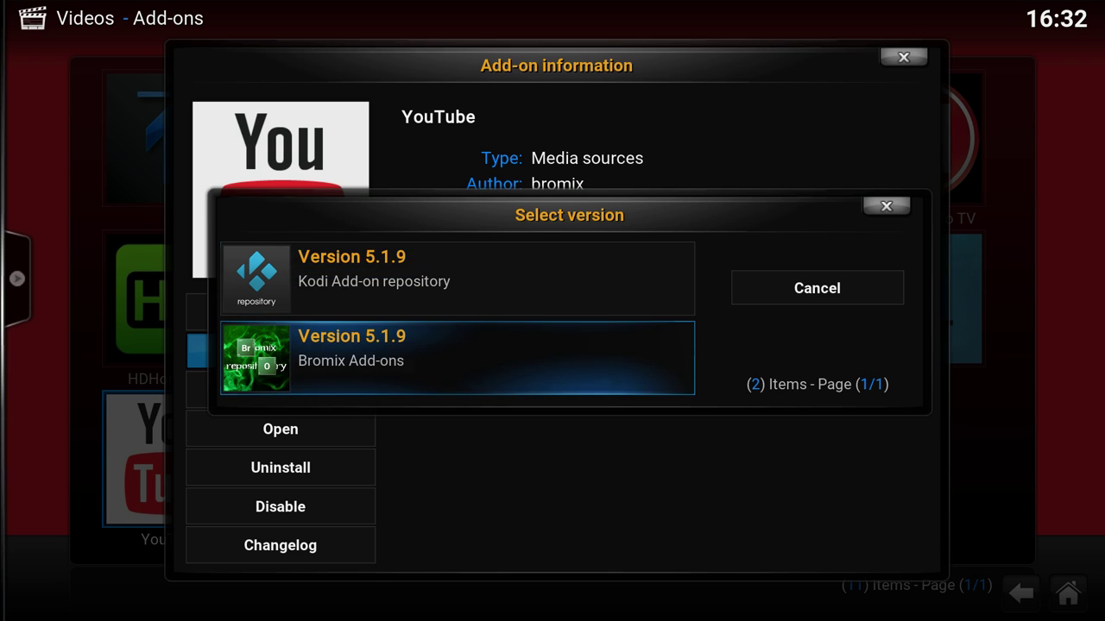
key("Up")
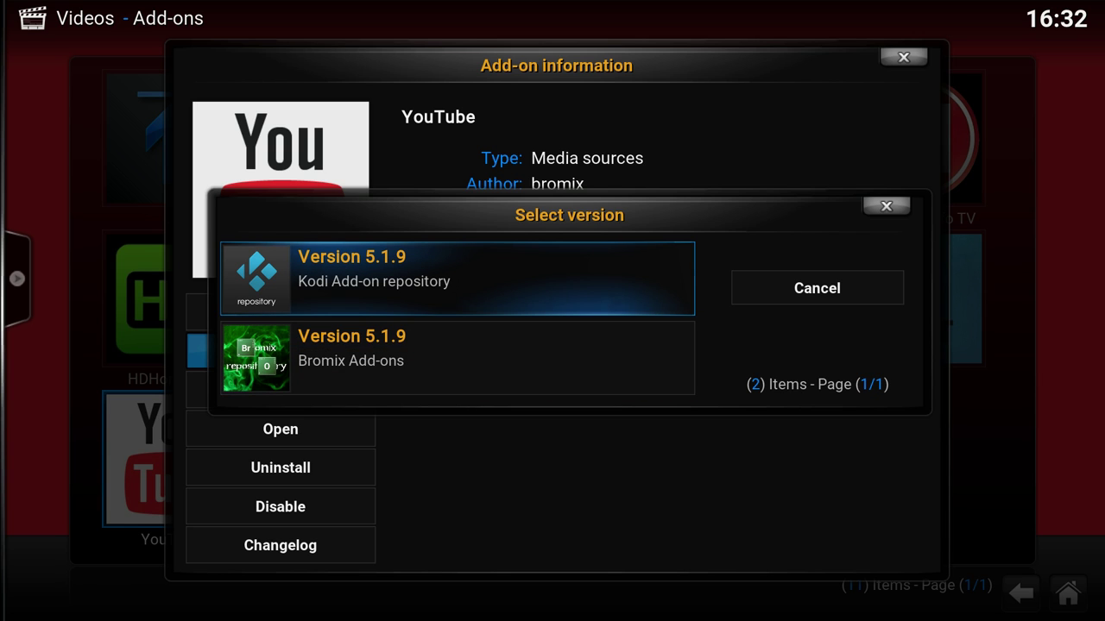
key("Down")
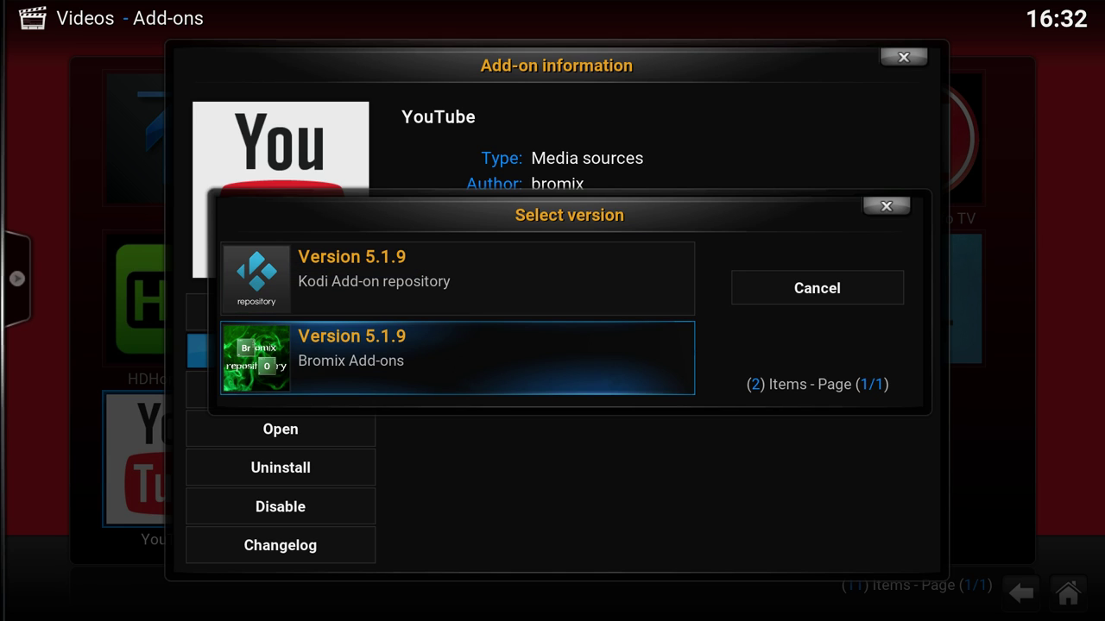
key("Up")
key("Down")
key("Return")
key("Escape")
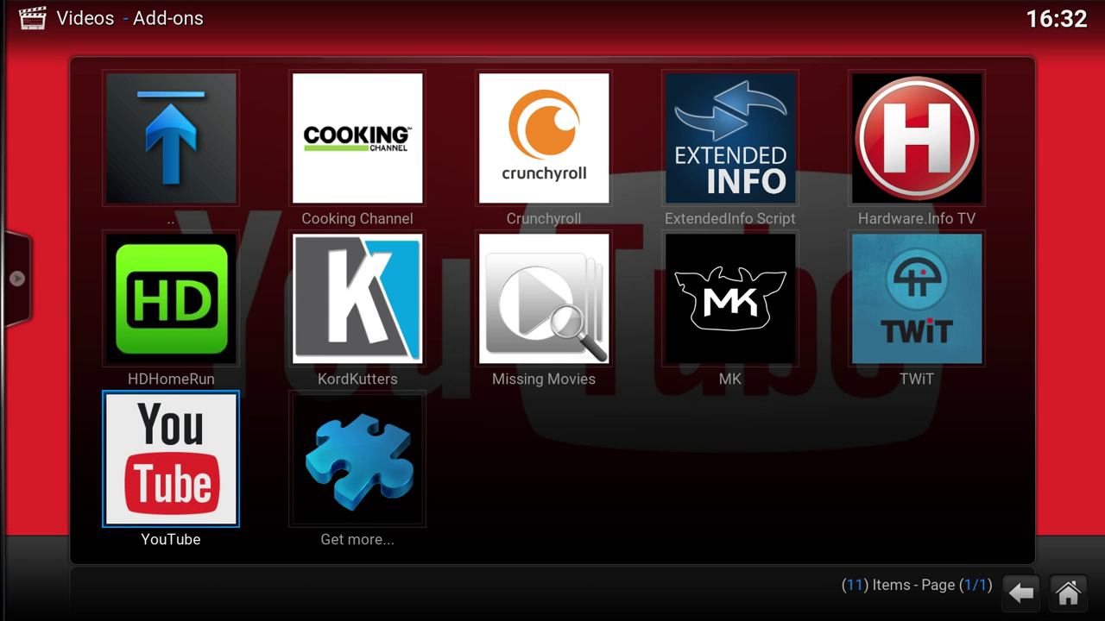
Step: Check which update versions are available for the Hardware.Info TV add-on, then close its add-on information
key("Up")
key("Right")
key("Right")
key("Right")
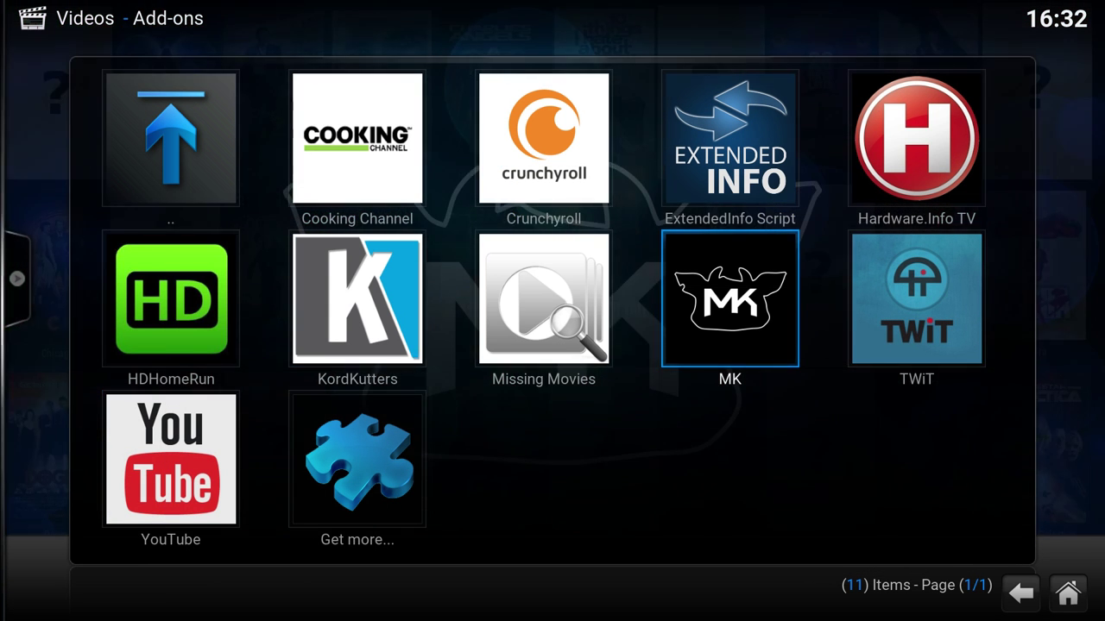
key("Right")
key("Up")
key("i")
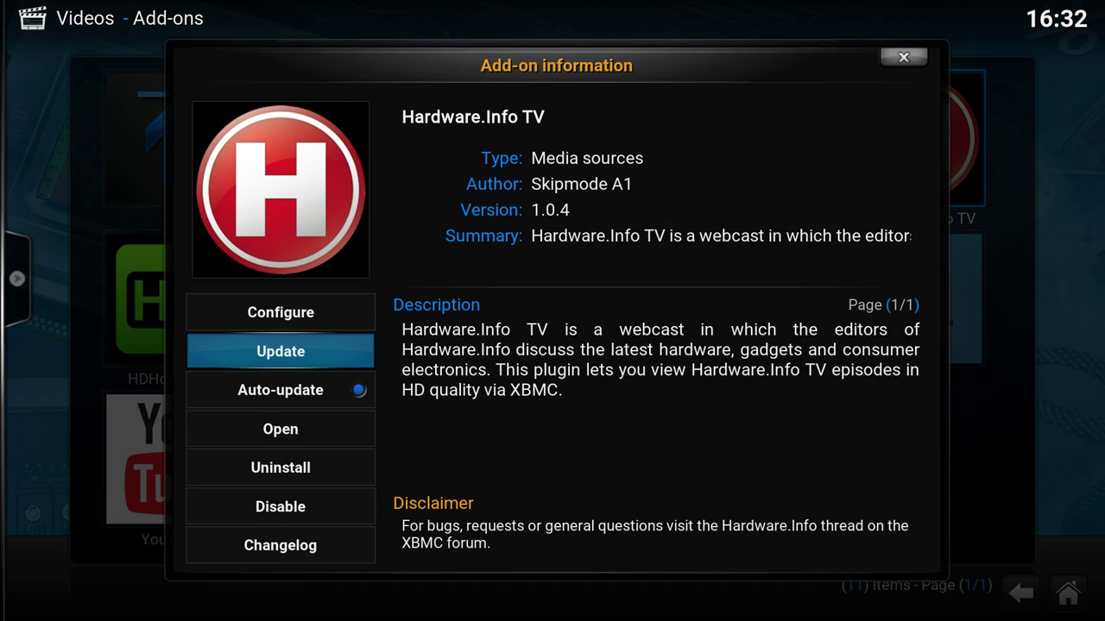
key("Return")
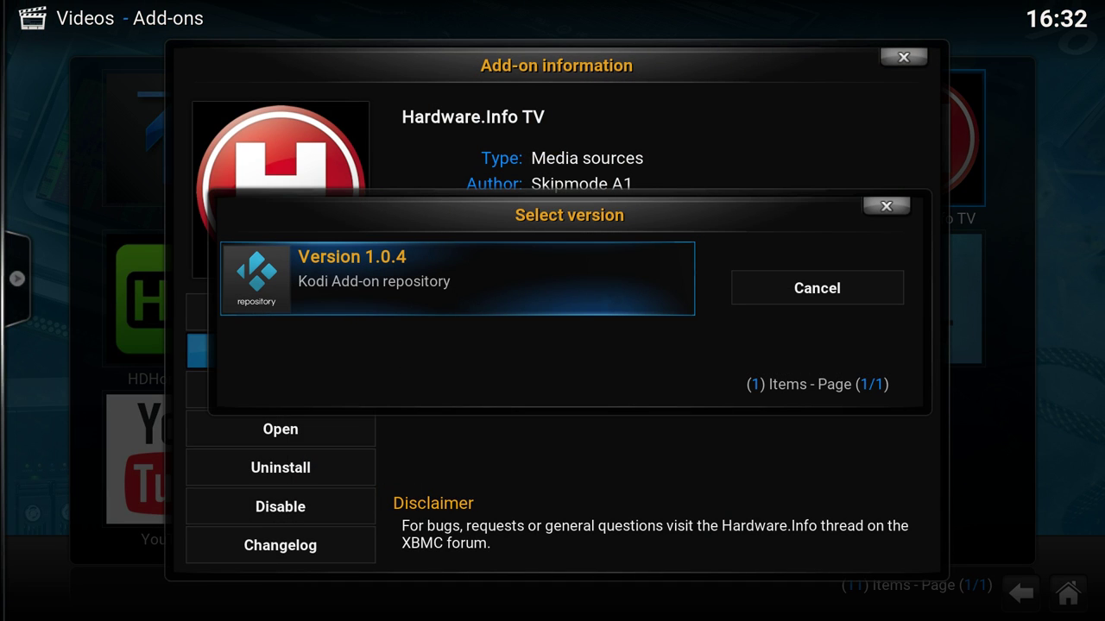
key("Escape")
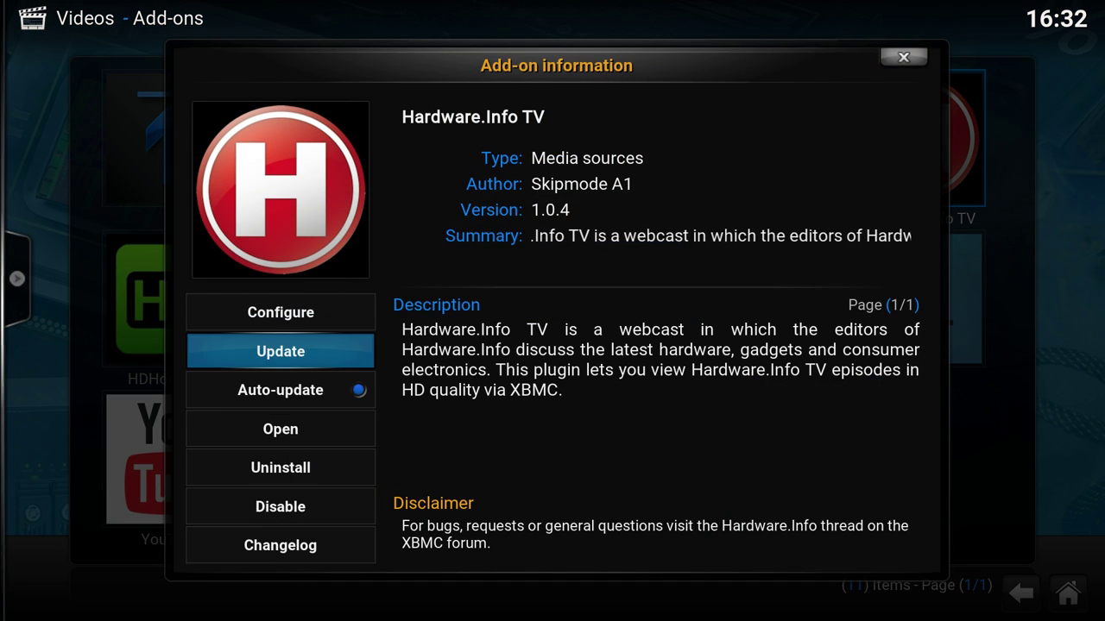
key("Escape")
key("Down")
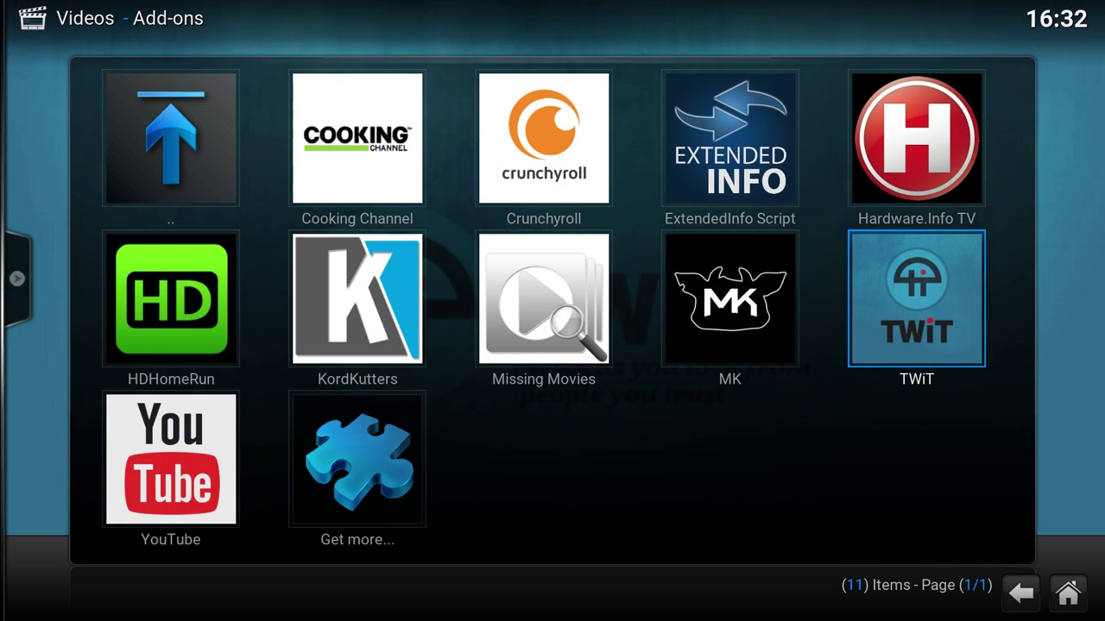
Step: Return to the home screen and look through its main categories
key("Escape")
key("Right")
key("Right")
key("Right")
key("Right")
key("Right")
key("Right")
key("Left")
key("Left")
key("Left")
key("Left")
key("Left")
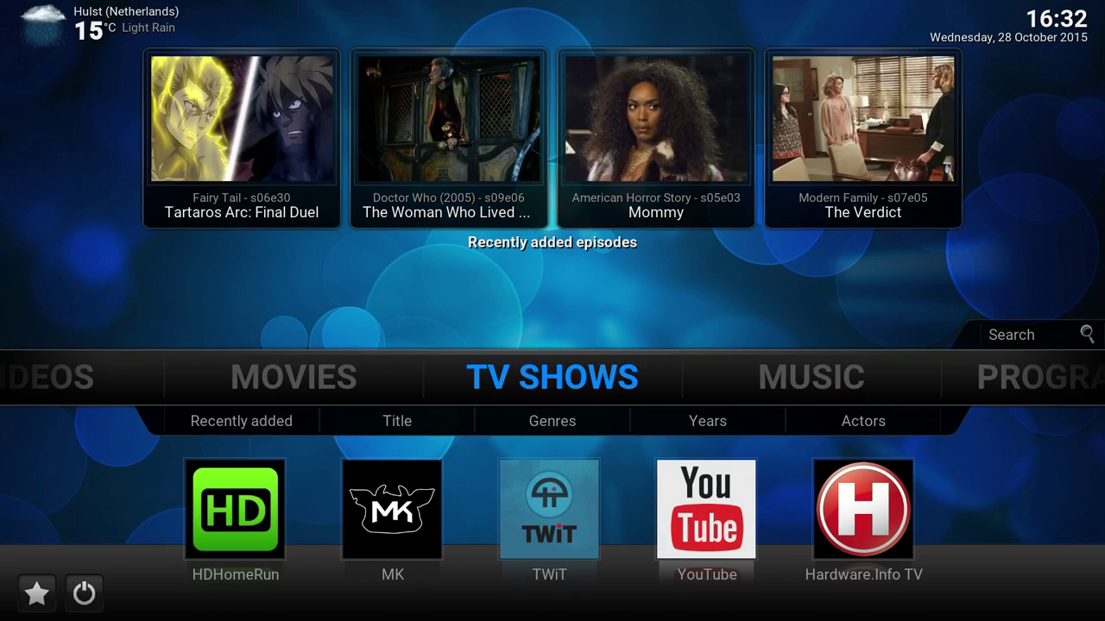
key("Down")
key("Down")
key("Left")
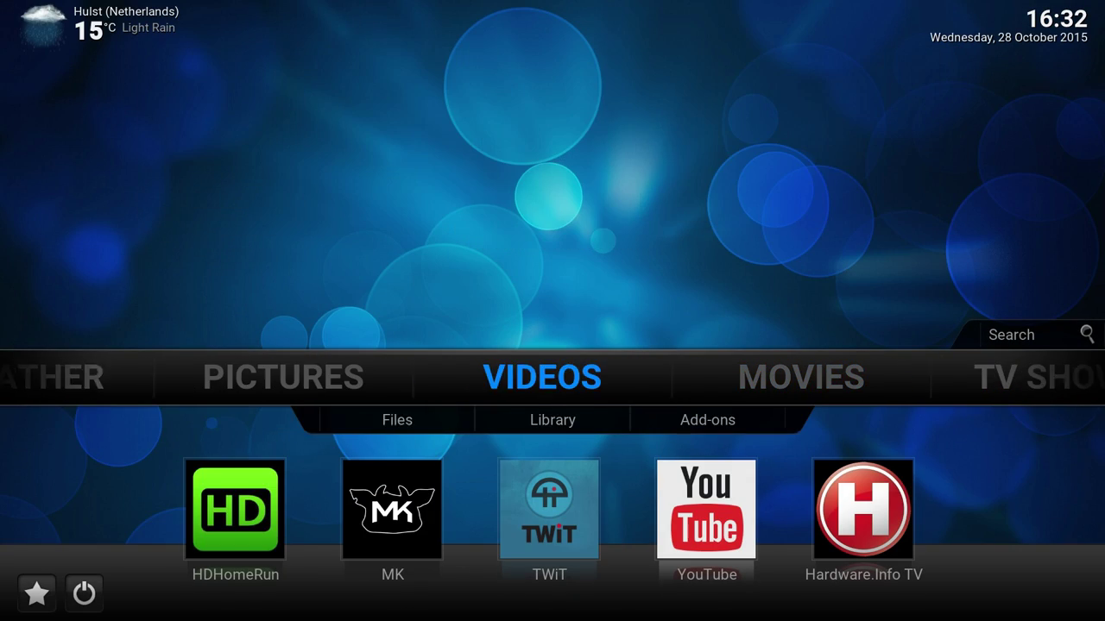
Step: Check the add-ons entry under Videos, then open the list of picture add-ons
key("Down")
key("Right")
key("Right")
key("Up")
key("Left")
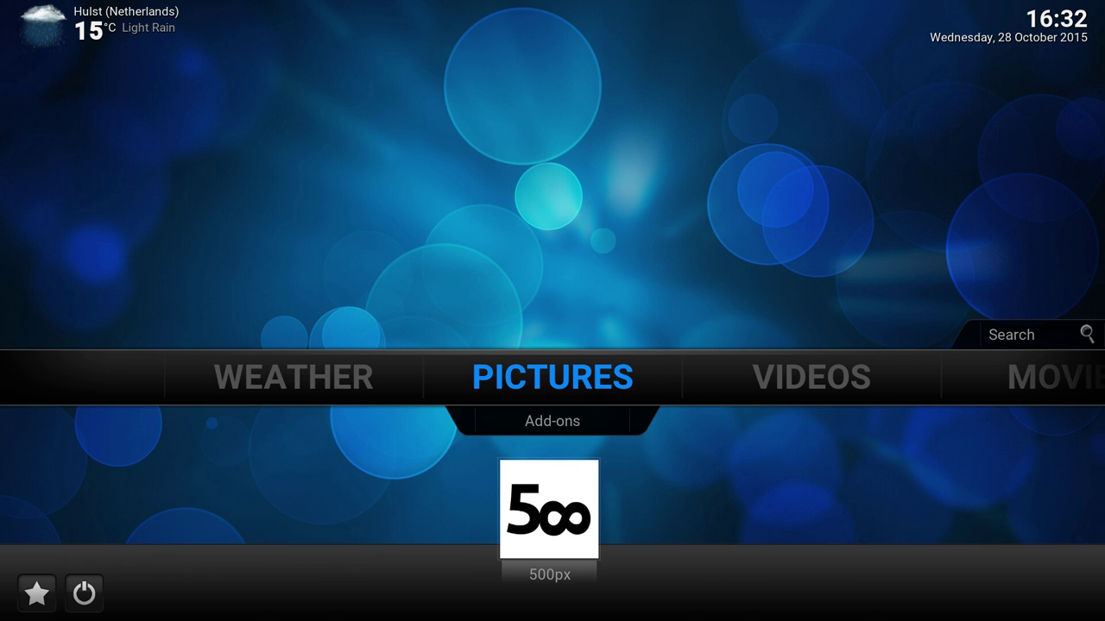
key("Down")
key("Return")
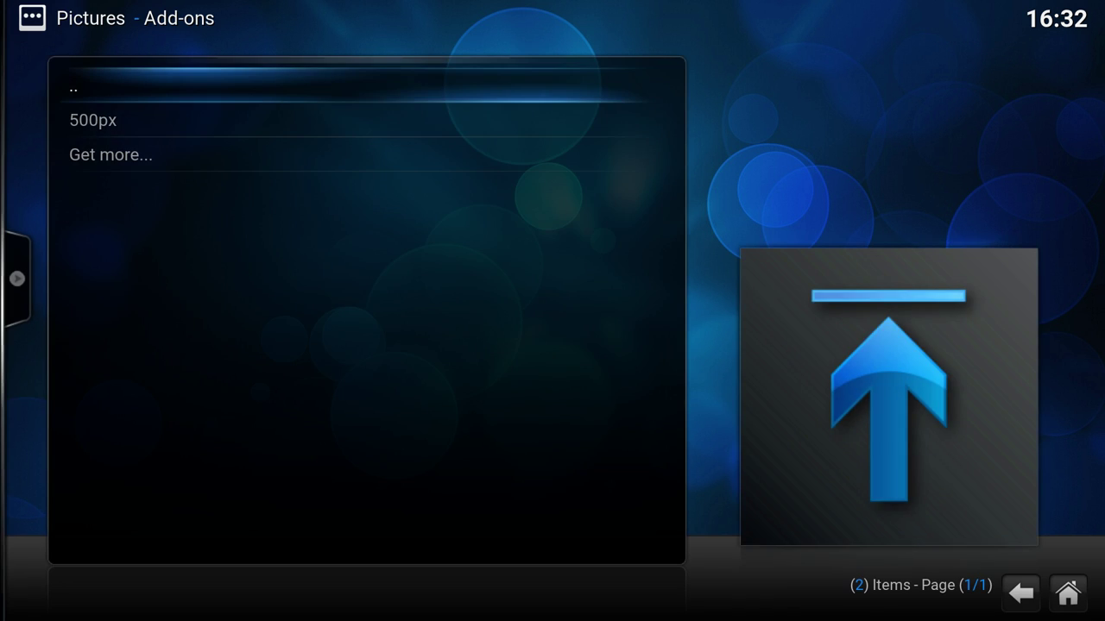
Step: View the add-on information of 500px, including its auto-update option, and return to the home screen
key("Down")
key("i")
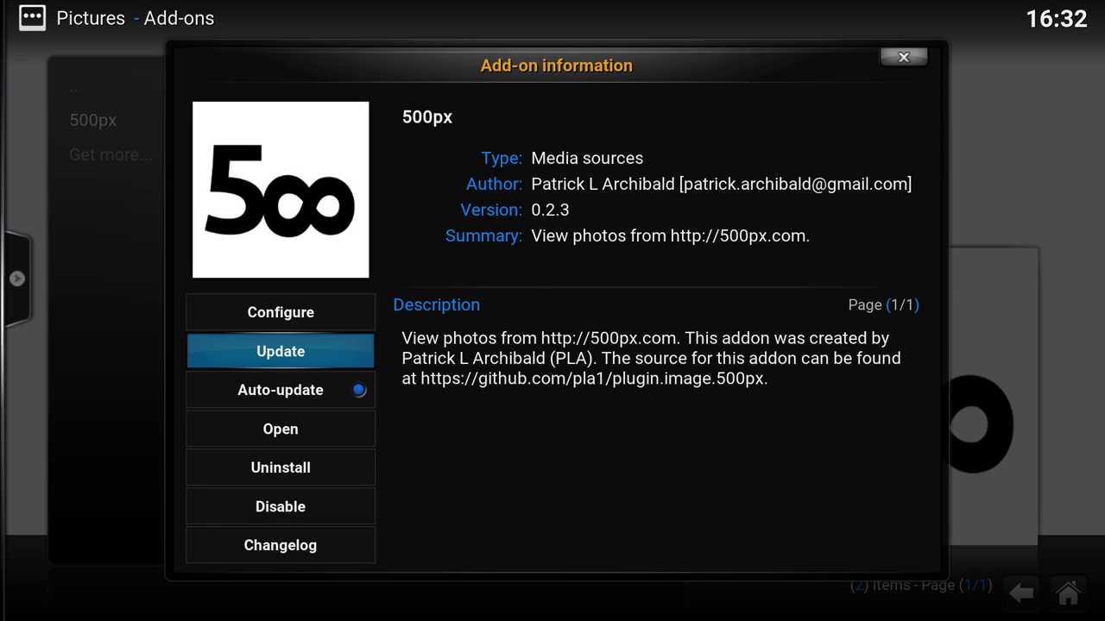
key("Down")
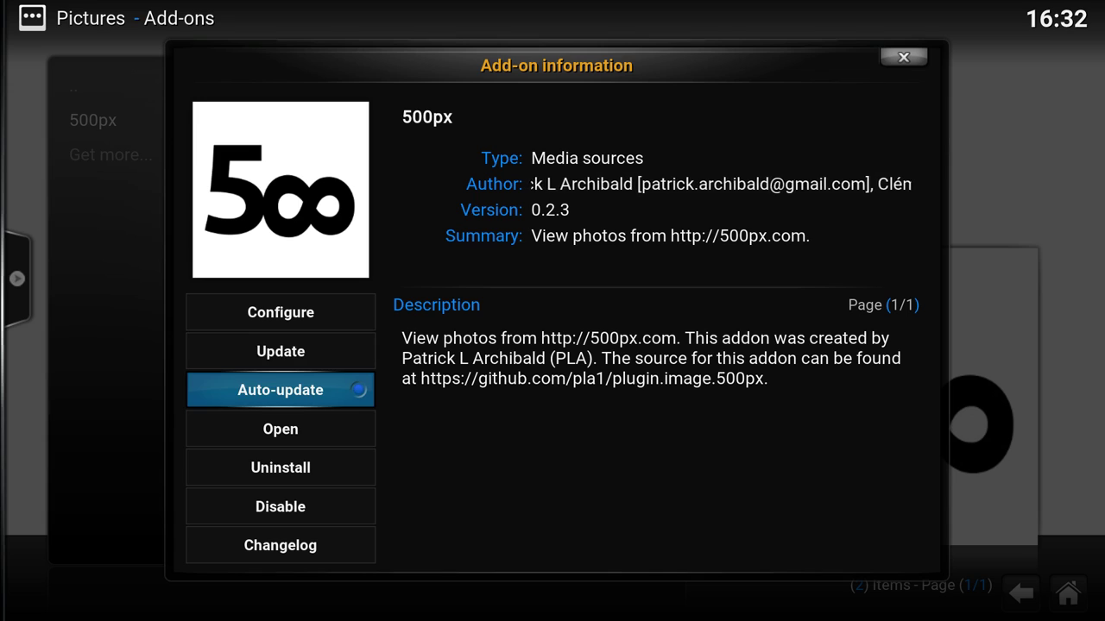
key("Escape")
key("Escape")
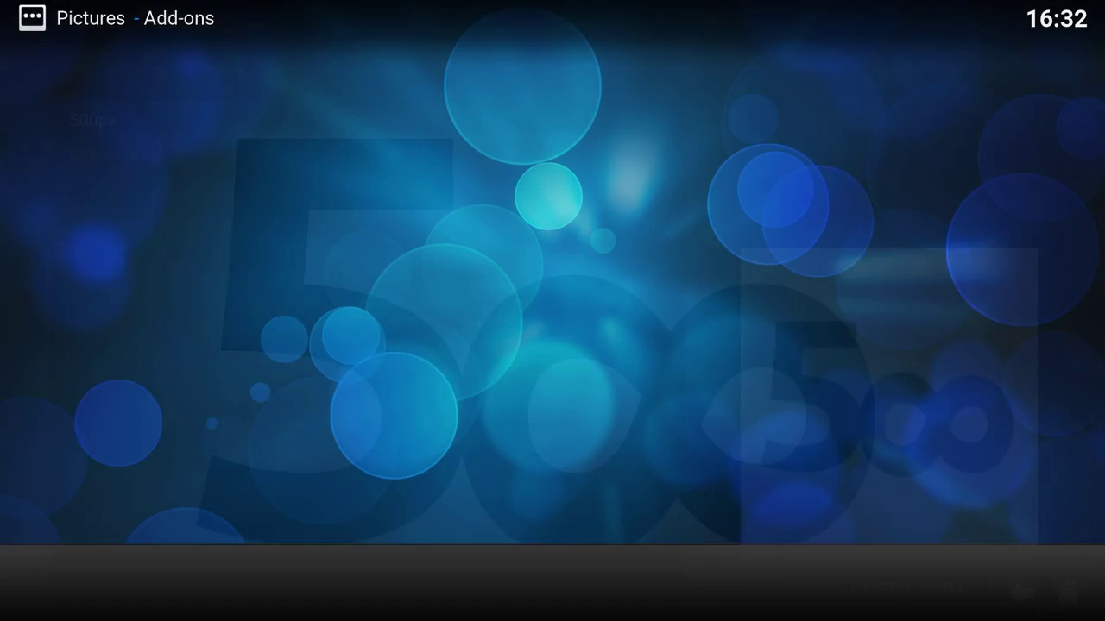
Step: Open the list of music add-ons from the home screen
key("Right")
key("Right")
key("Right")
key("Down")
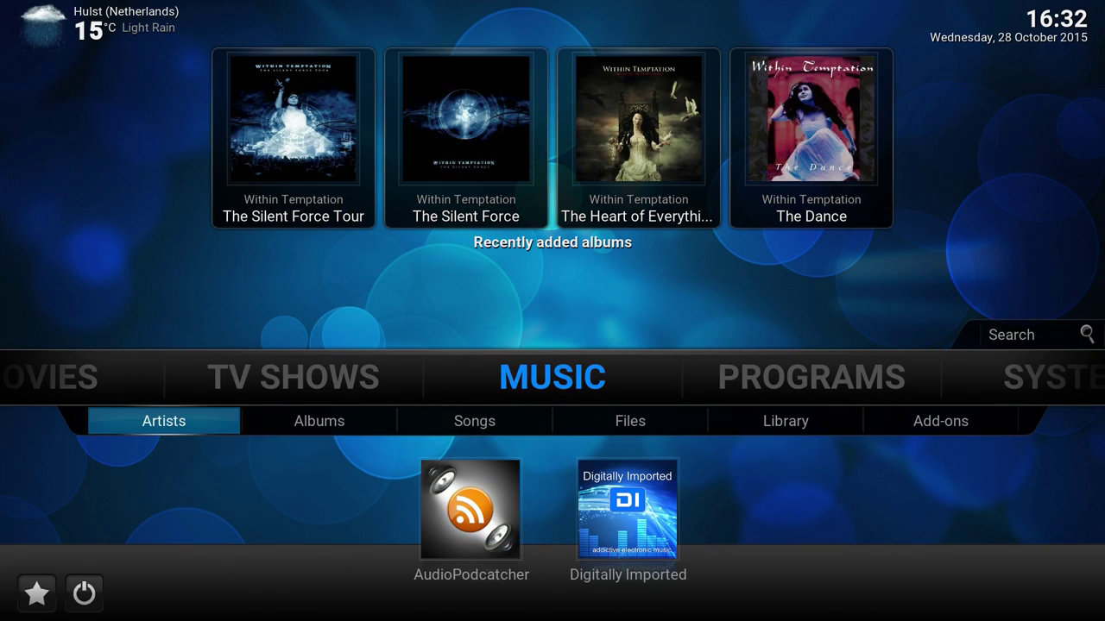
key("Right")
key("Right")
key("Right")
key("Right")
key("Right")
key("Return")
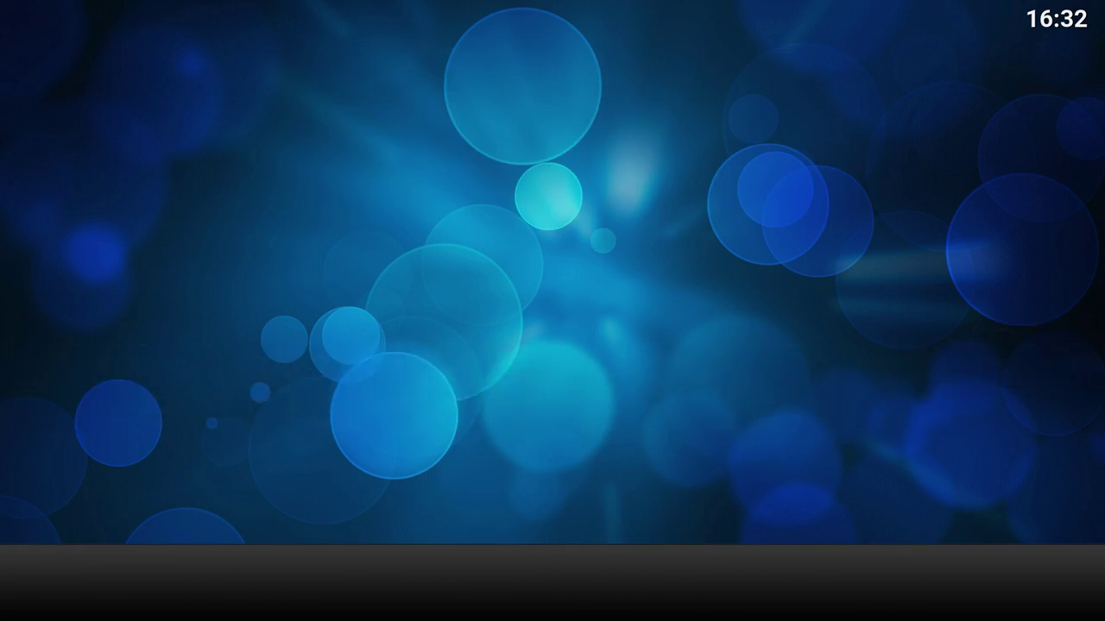
Step: Check the update and auto-update options of the AudioPodcatcher add-on, then close its add-on information
key("Down")
key("i")
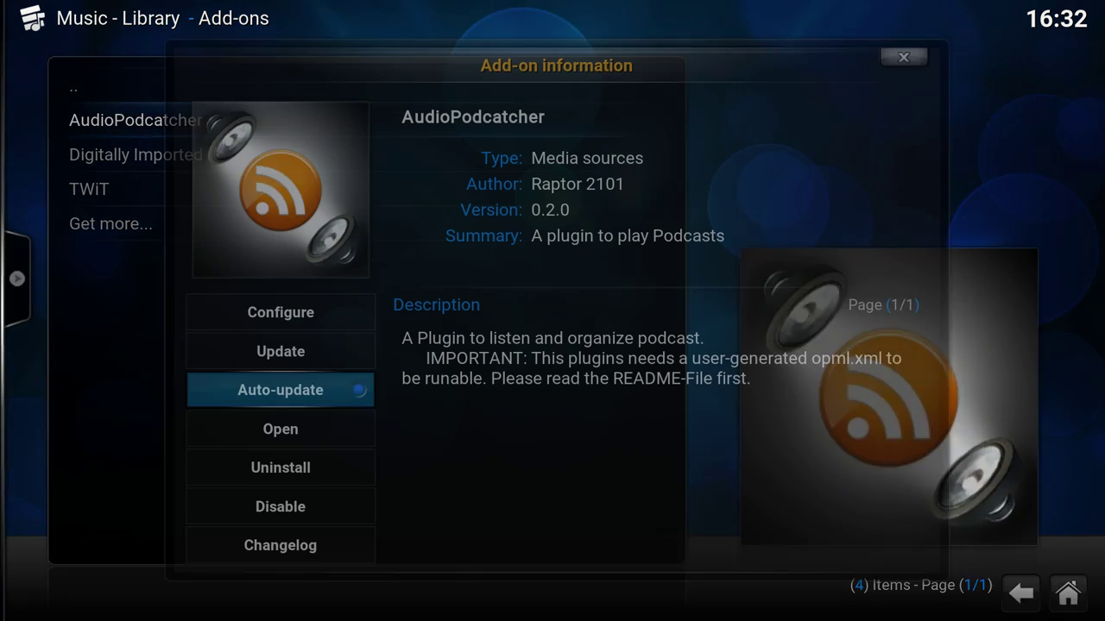
key("Down")
key("Up")
key("Up")
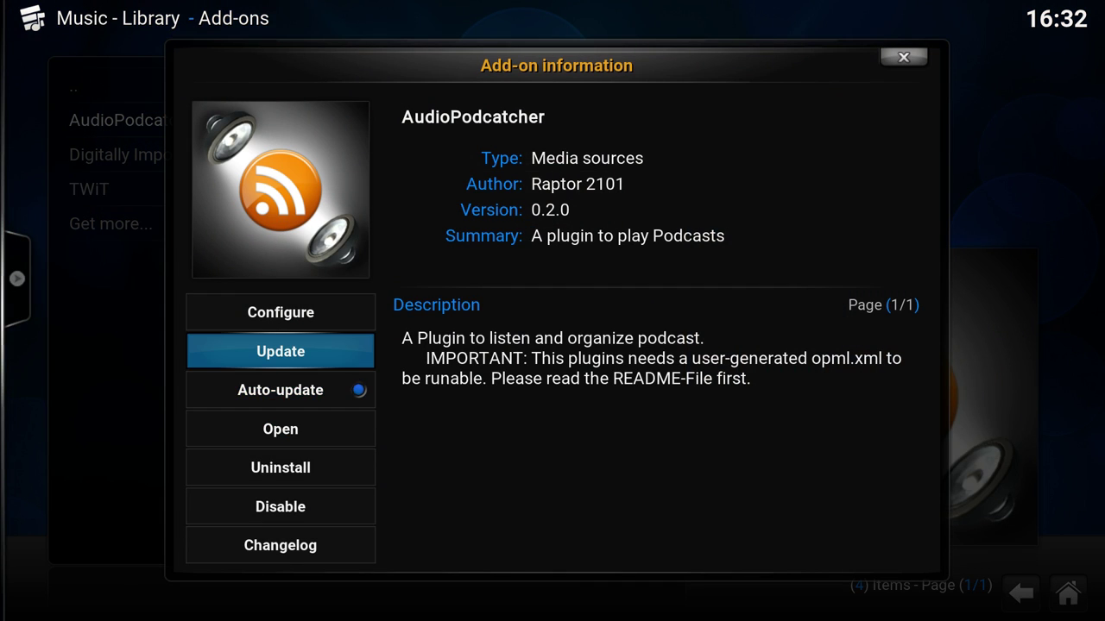
key("Return")
key("Escape")
key("Escape")
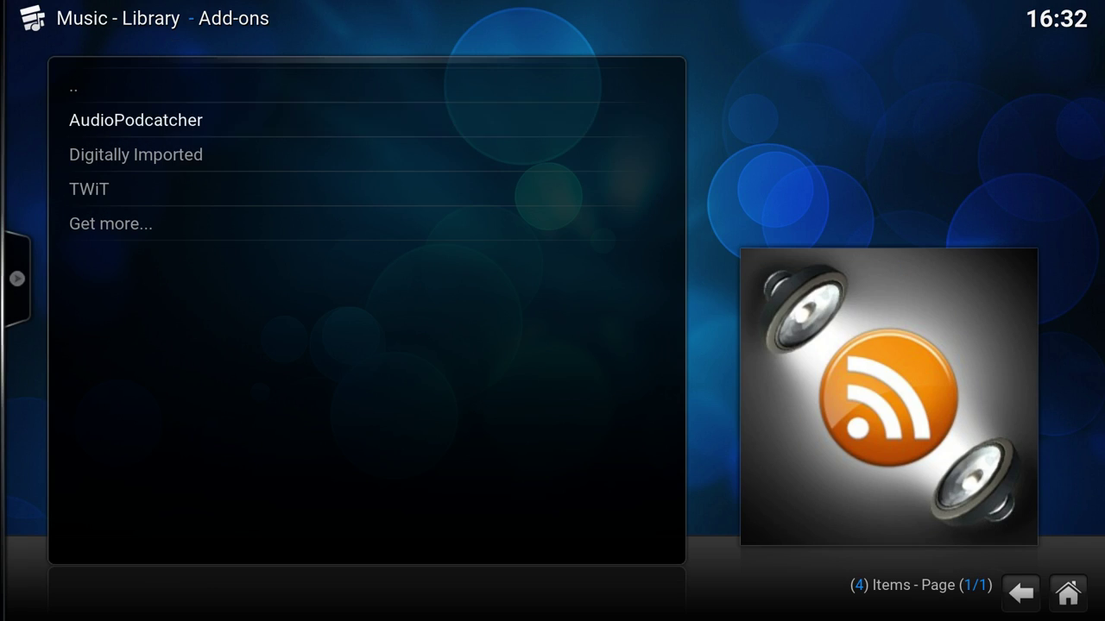
Step: Check the available update versions of the Digitally Imported add-on and close its add-on information
key("Down")
key("i")
key("Return")
key("Escape")
key("Escape")
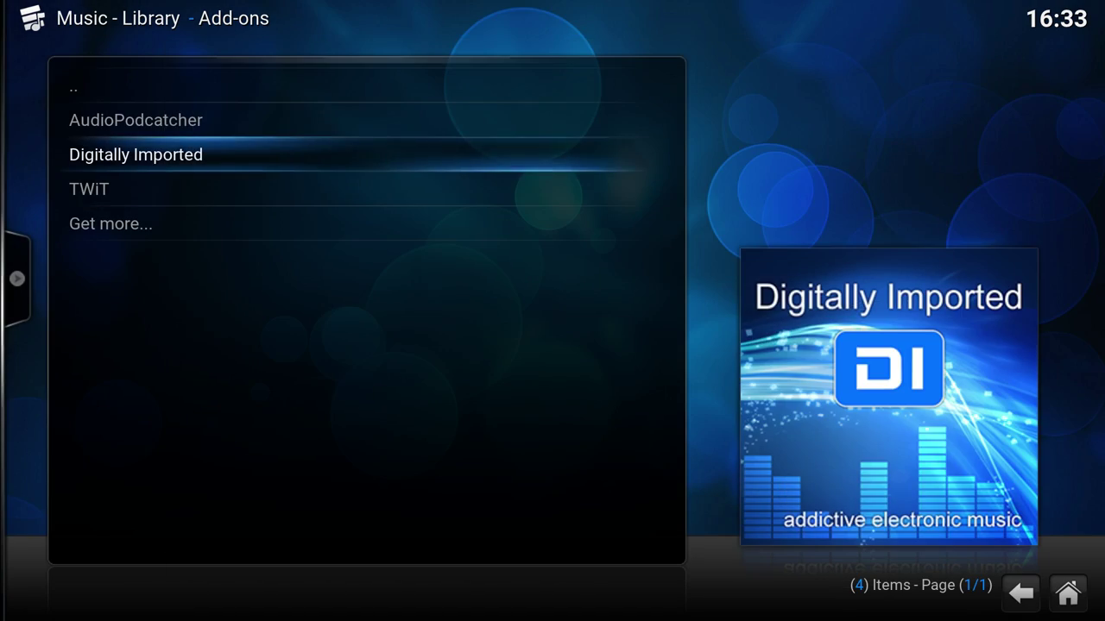
Step: Return to the home screen and open the list of program add-ons
key("Down")
key("Escape")
key("Right")
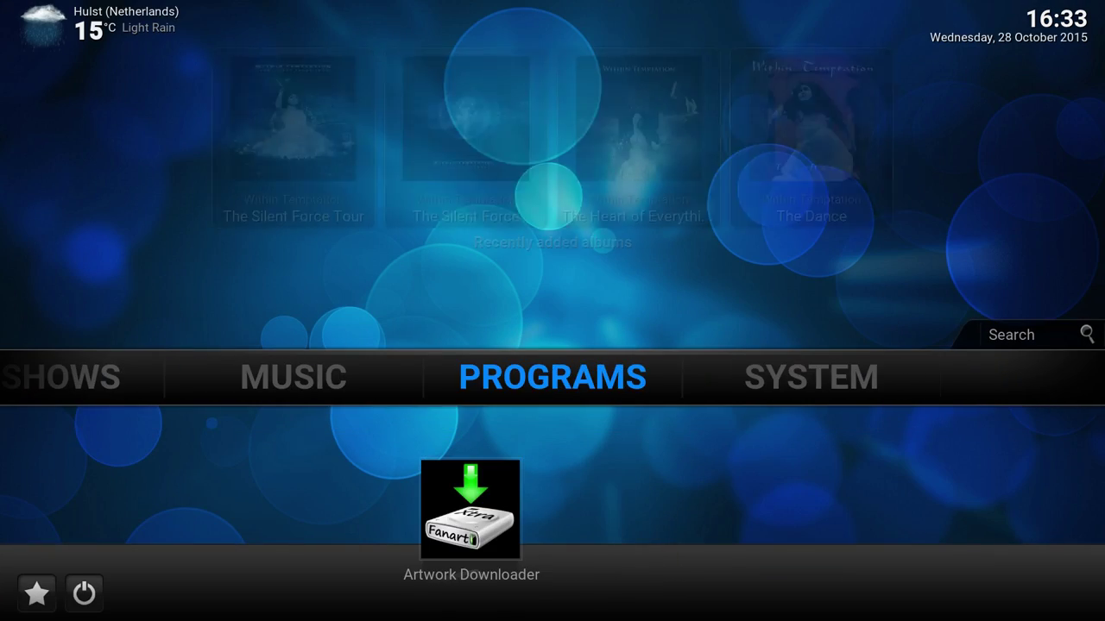
key("Return")
Step: Look over the installed program add-ons and leave the list
key("Right")
key("Down")
key("Left")
key("Up")
key("Right")
key("Escape")
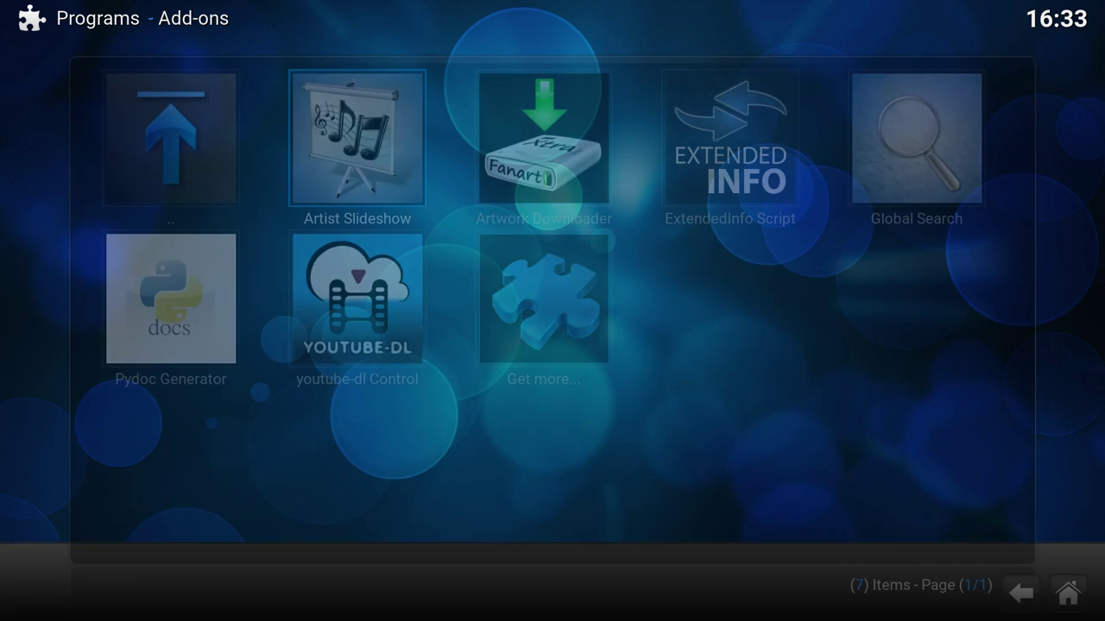
Step: Open the settings from the home screen and enter the Add-ons section
key("Right")
key("Right")
key("Left")
key("Return")
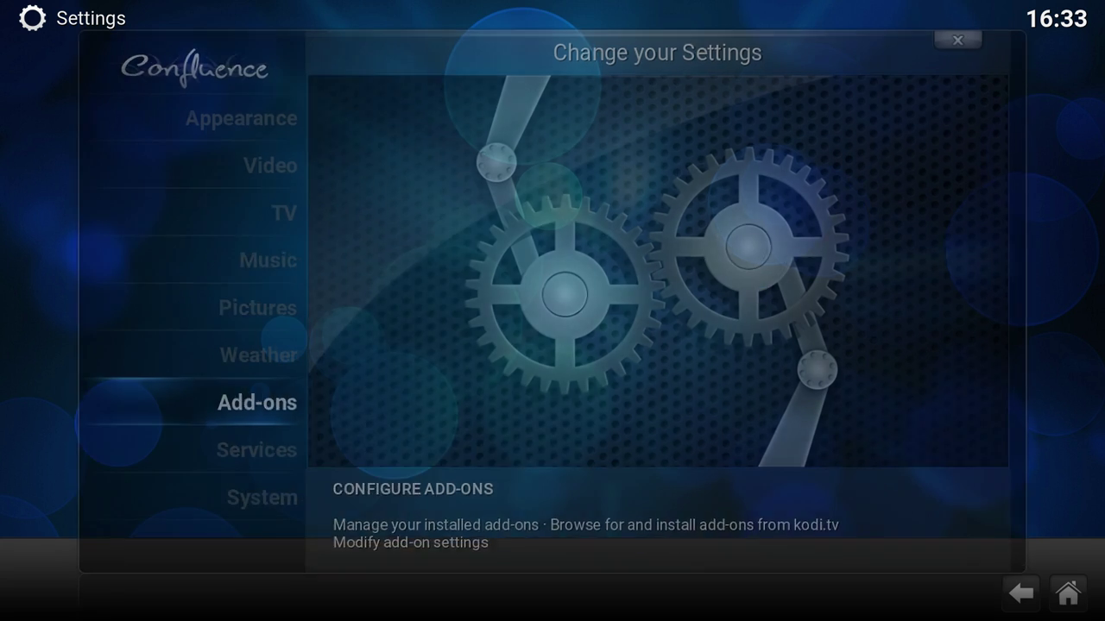
key("Down")
key("Up")
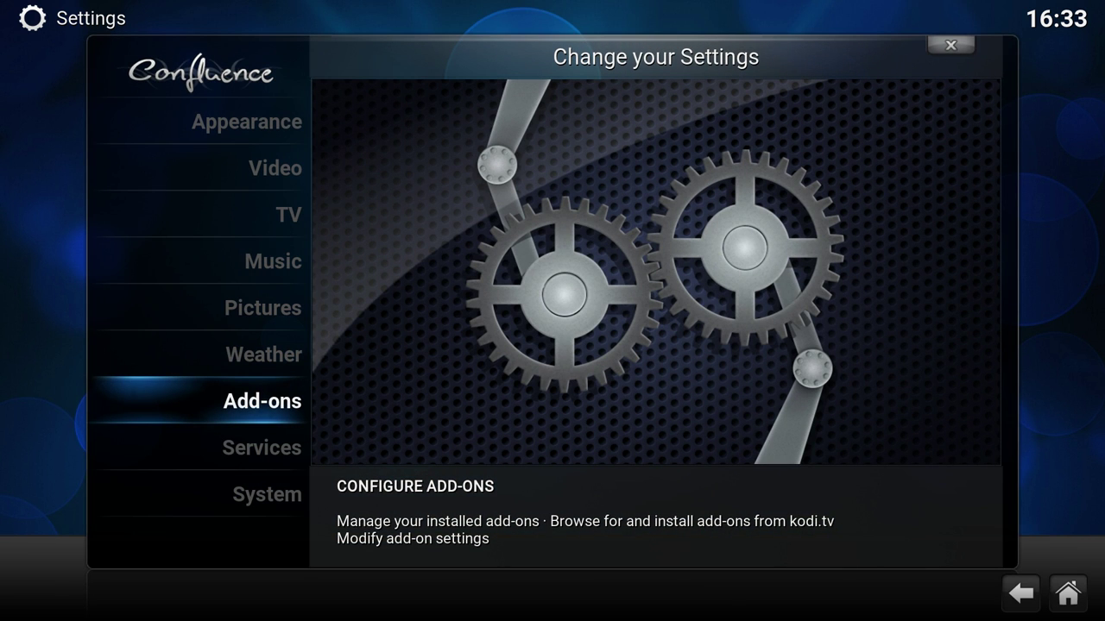
key("Return")
Step: Look over the add-on management options and open My add-ons
key("Down")
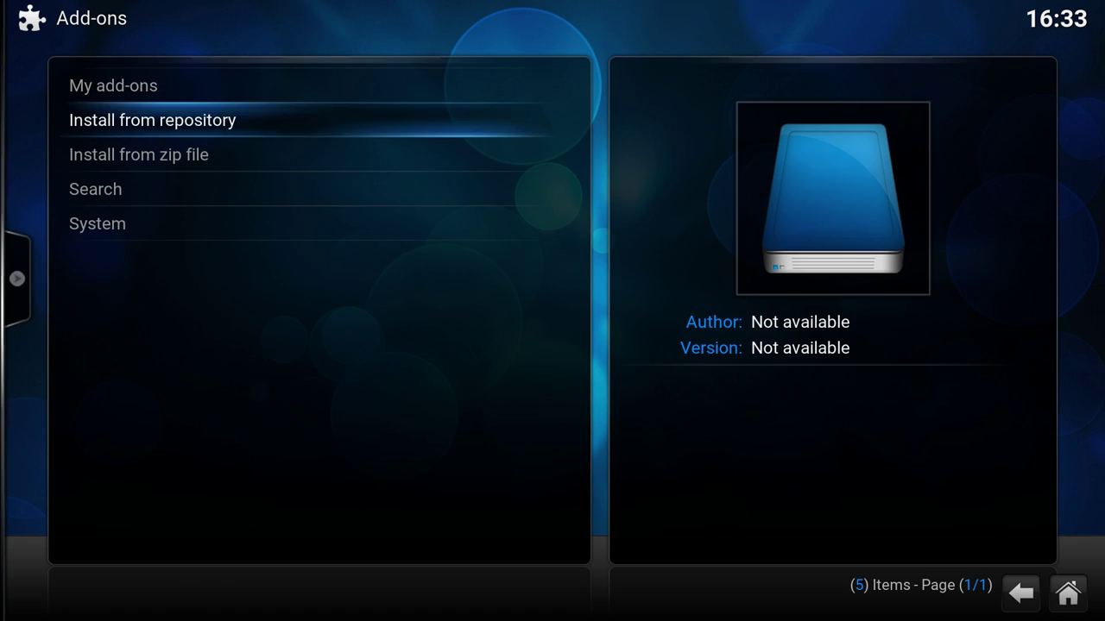
key("Down")
key("Down")
key("Up")
key("Up")
key("Up")
key("Down")
key("Up")
key("Down")
key("Up")
key("Down")
key("Up")
key("Return")
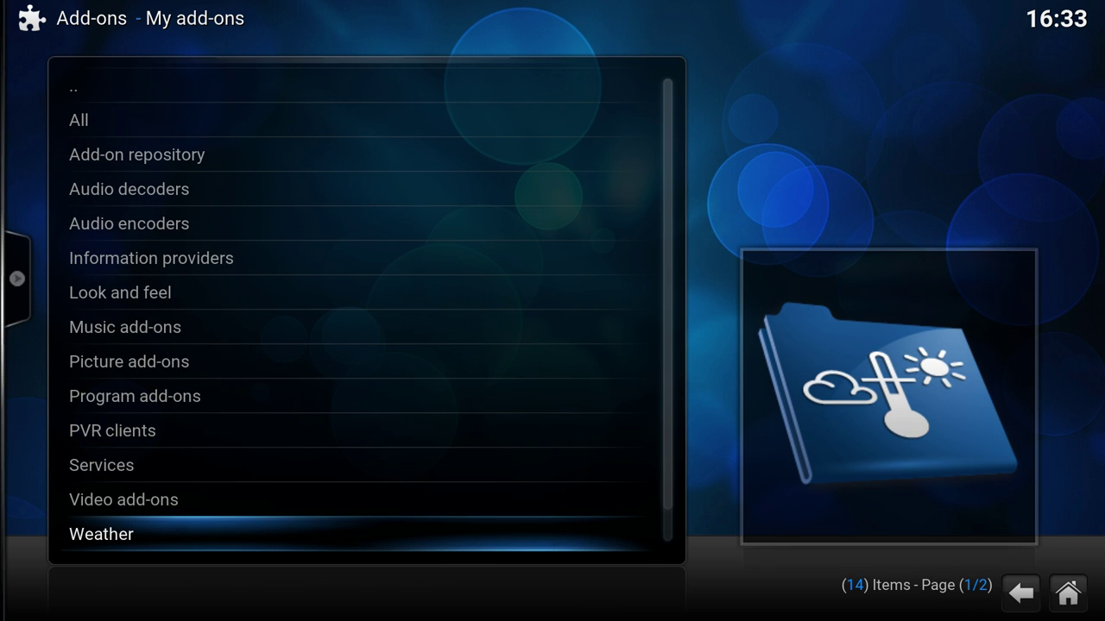
Step: Open the Weather category and show the add-on information of OpenWeatherMap Extended
key("Down")
key("Up")
key("Return")
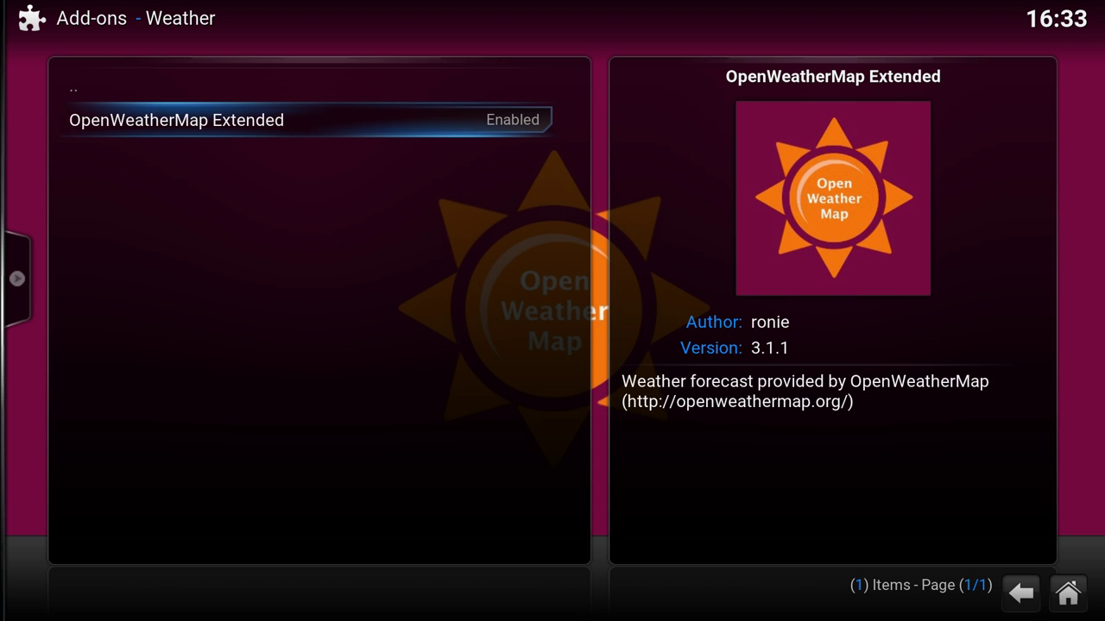
key("Return")
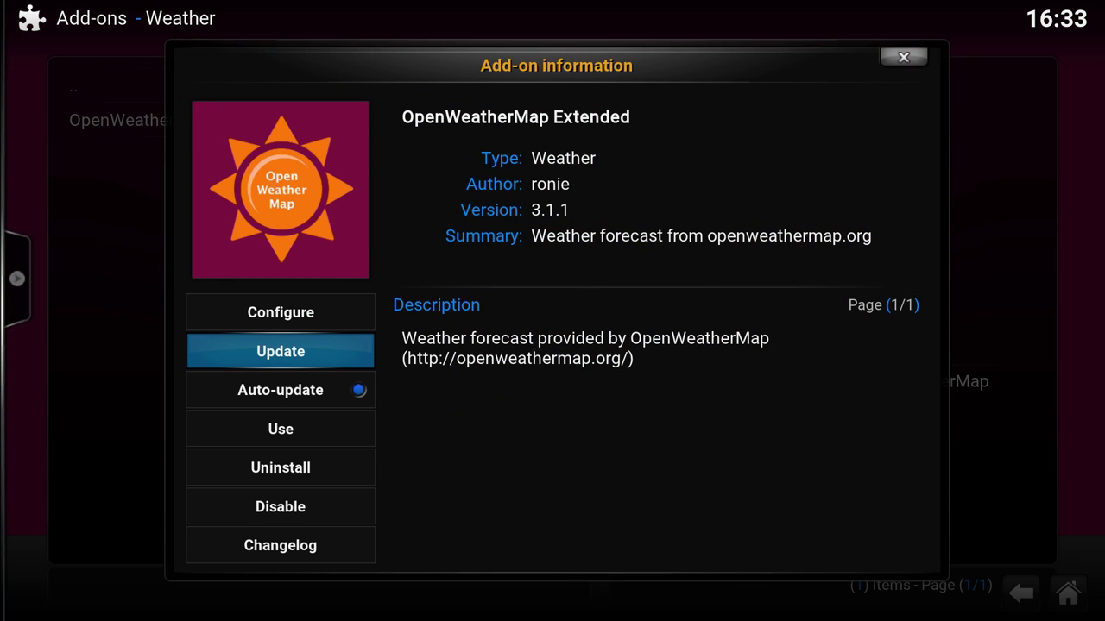
Step: Open the version selection of OpenWeatherMap Extended and compare the versions offered for installation
key("Return")
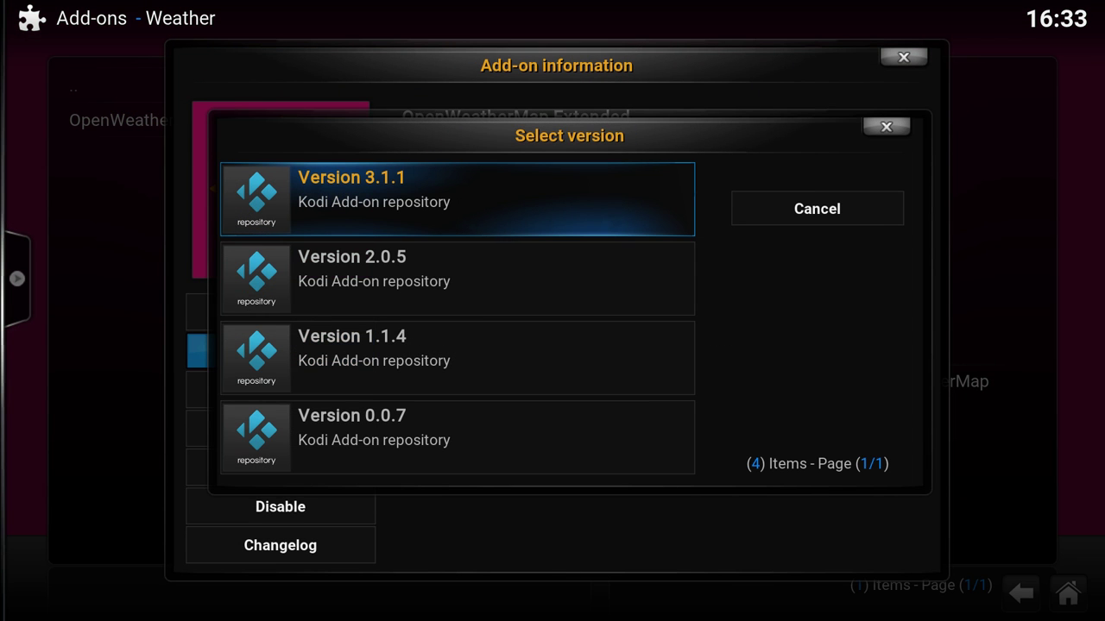
key("Down")
key("Down")
key("Down")
key("Up")
key("Up")
key("Up")
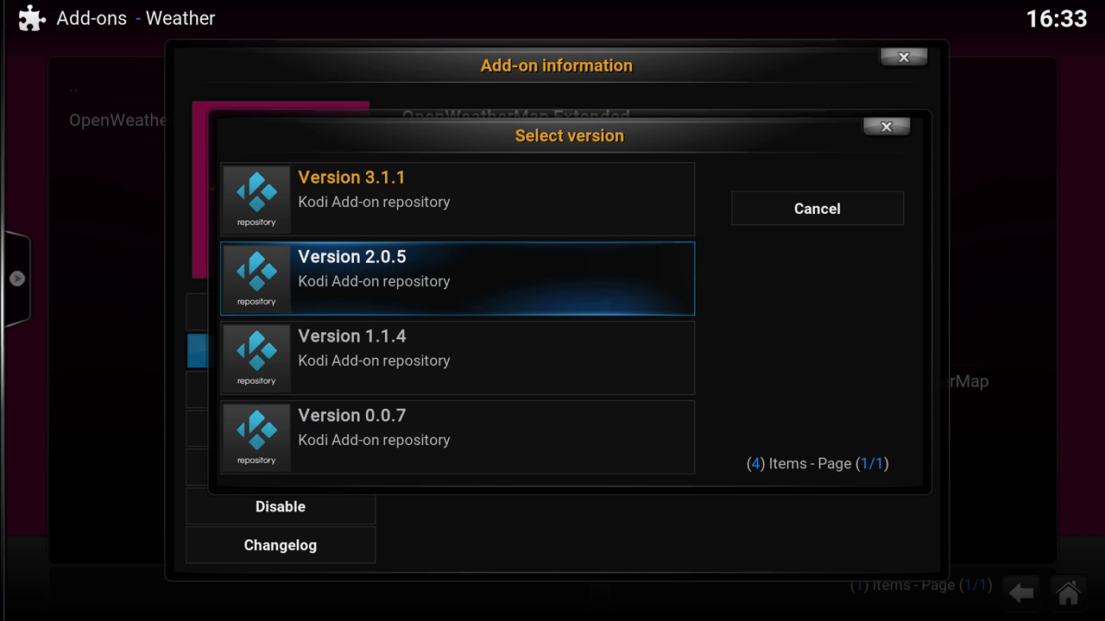
key("Down")
key("Down")
key("Down")
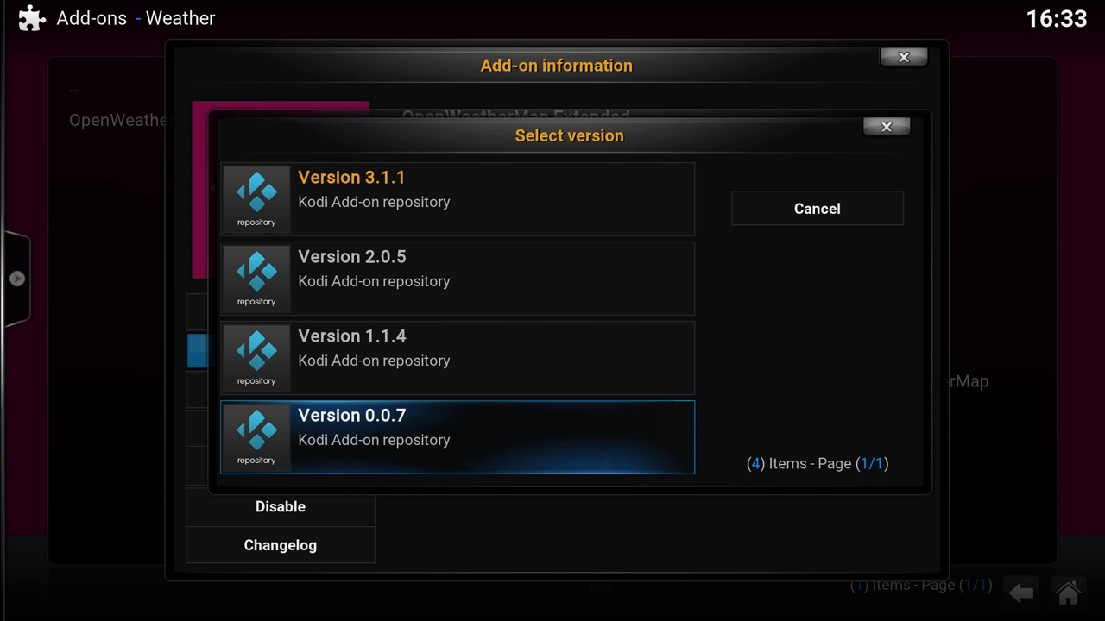
key("Up")
key("Up")
key("Up")
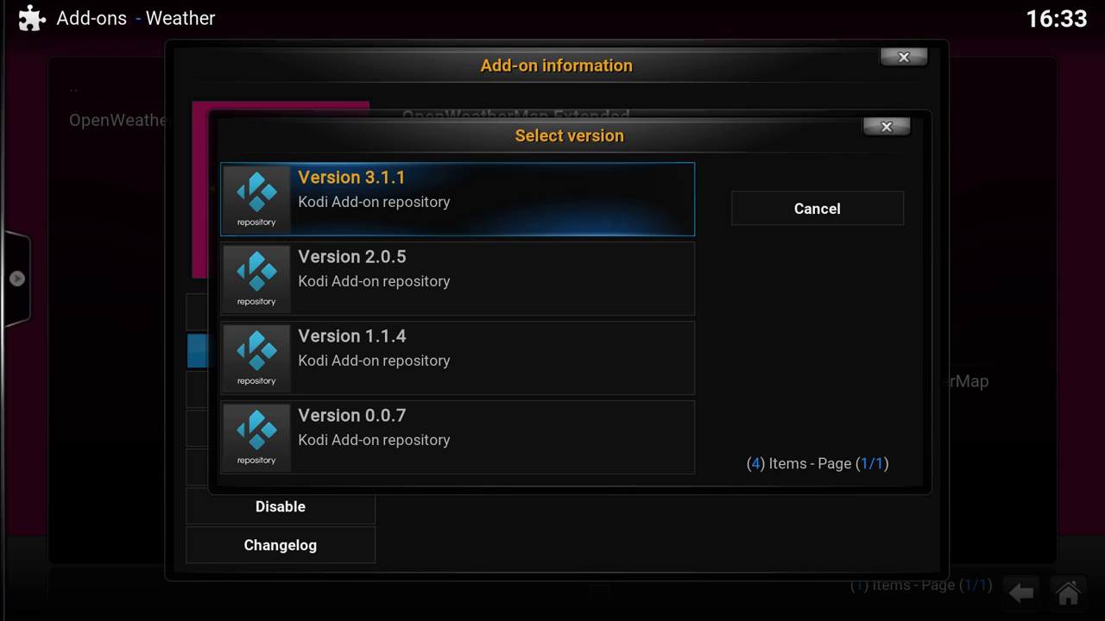
key("Down")
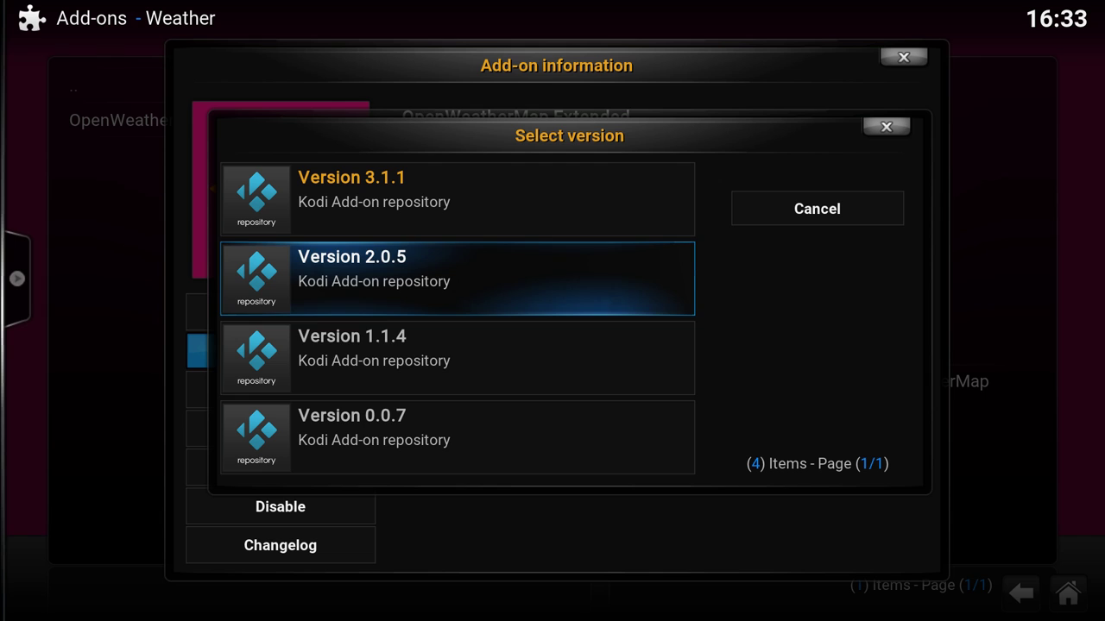
key("Down")
key("Down")
key("Down")
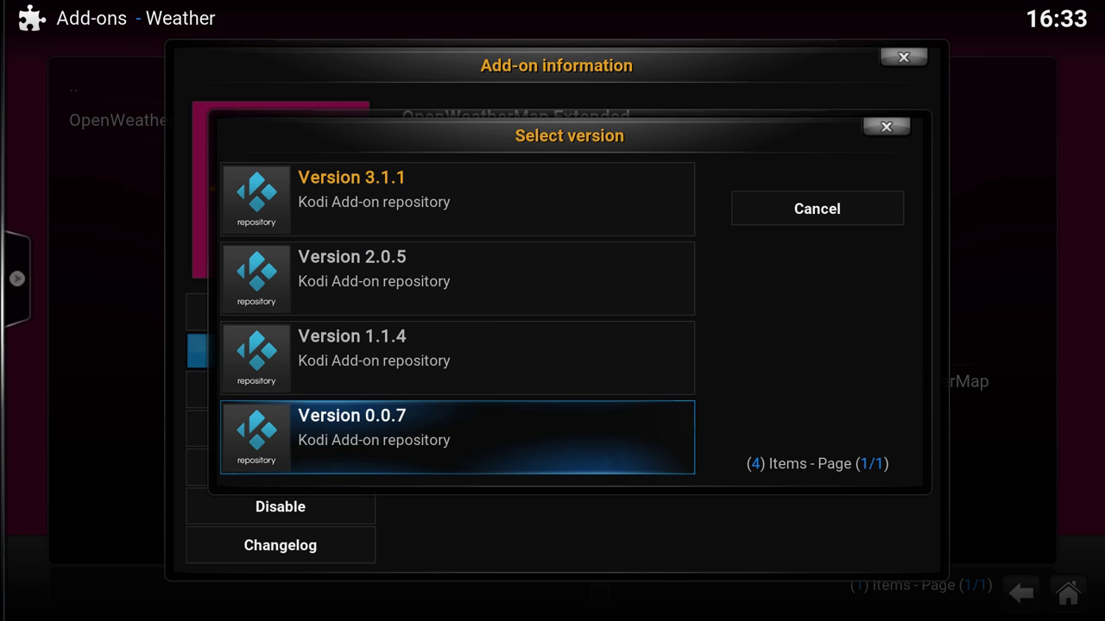
key("Up")
key("Up")
key("Down")
key("Up")
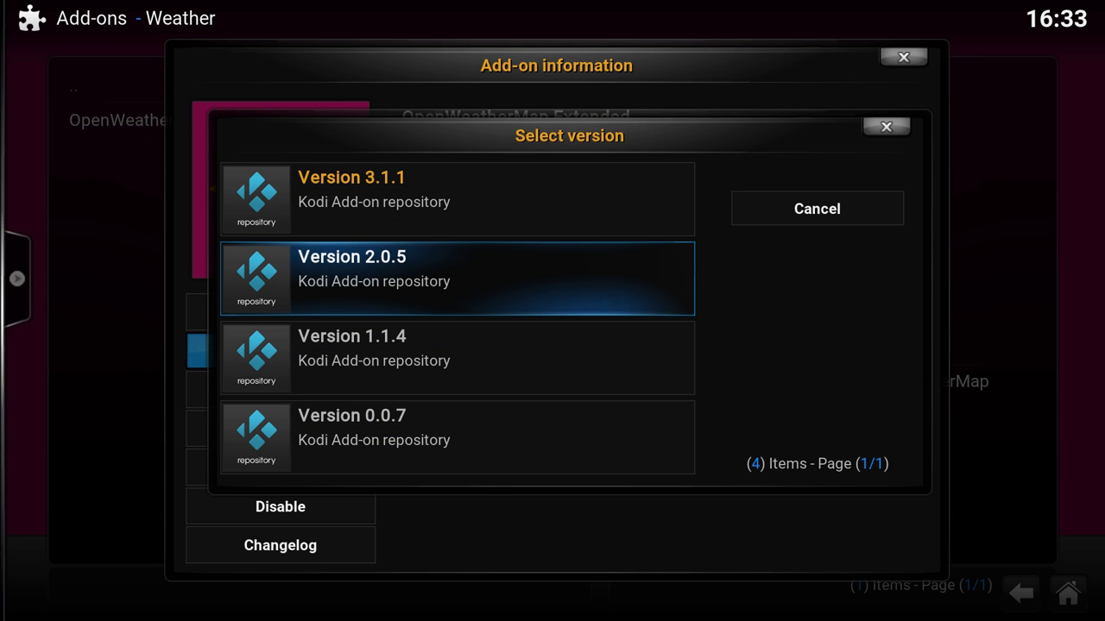
key("Up")
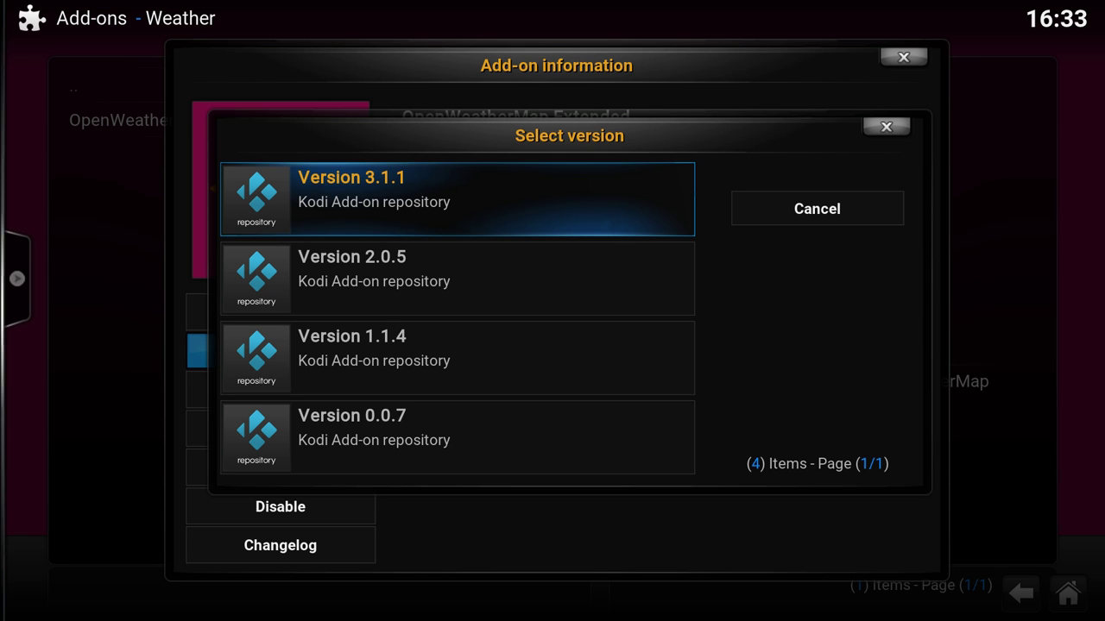
key("Down")
key("Down")
key("Up")
key("Down")
key("Down")
key("Down")
key("Up")
key("Up")
key("Up")
key("Down")
key("Down")
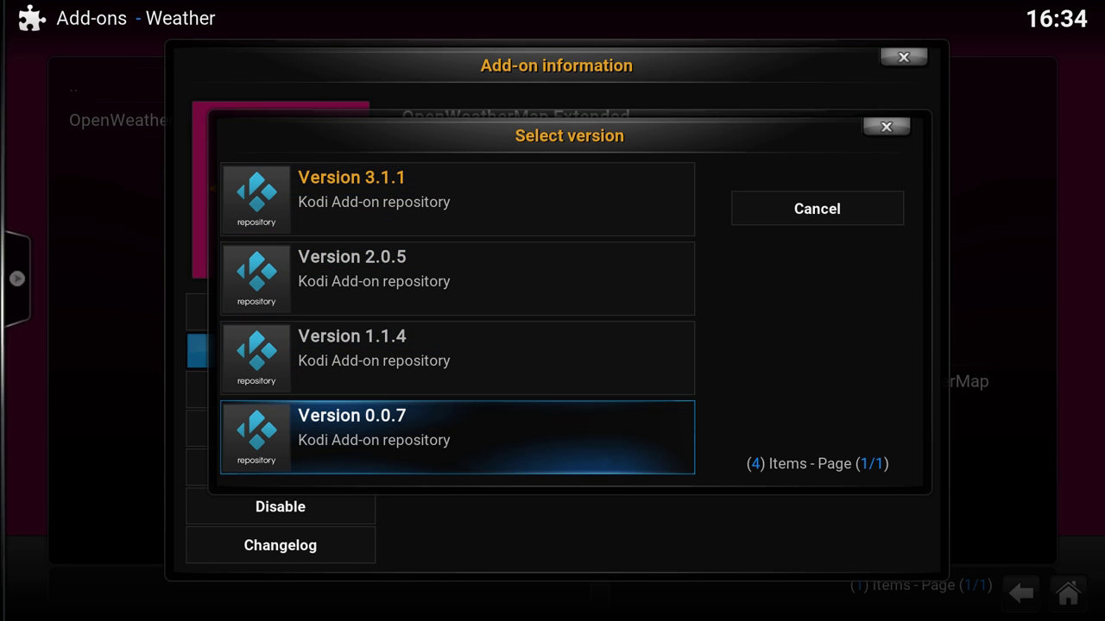
Step: Install version 2.0.5 of OpenWeatherMap Extended from the Kodi Add-on repository
key("Up")
key("Up")
key("Return")
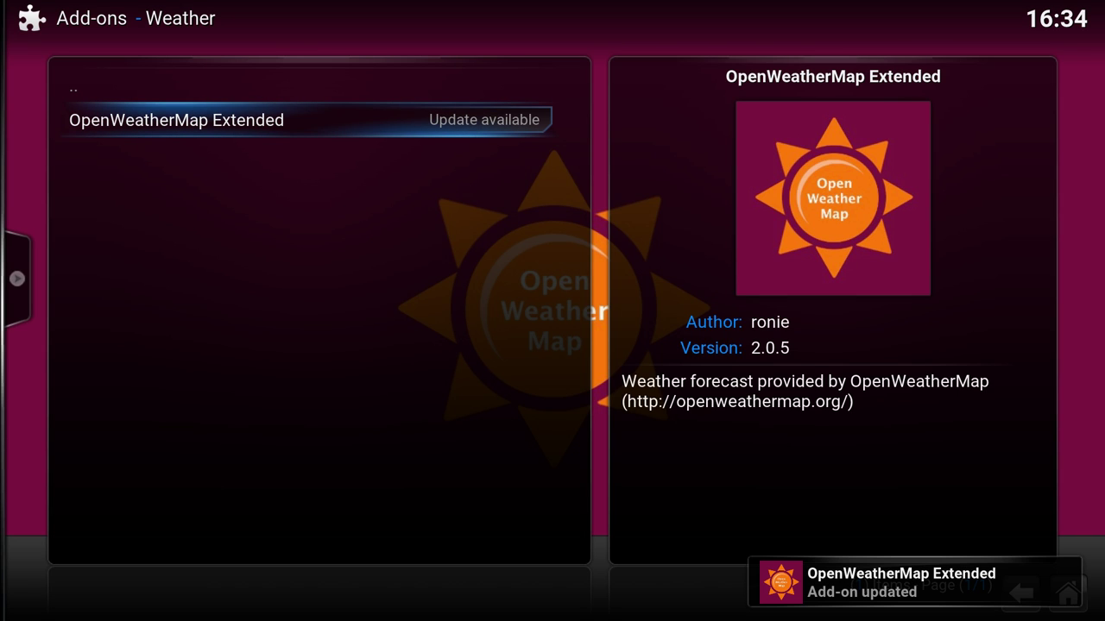
Step: Reopen the information of OpenWeatherMap Extended and update the add-on to version 3.1.1
key("Return")
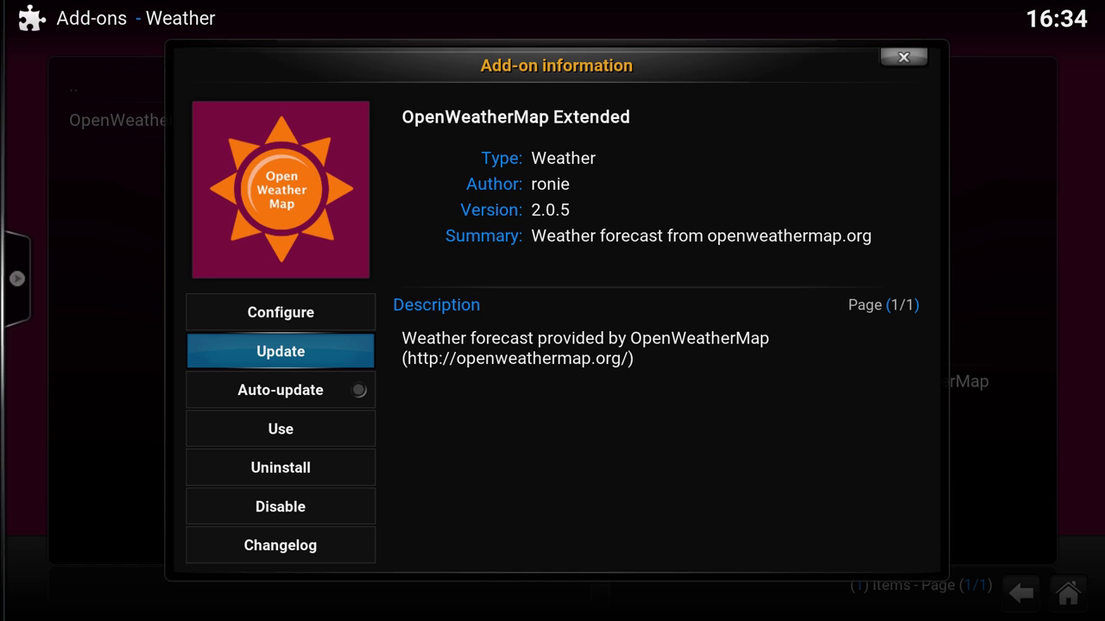
key("Return")
key("Up")
key("Return")
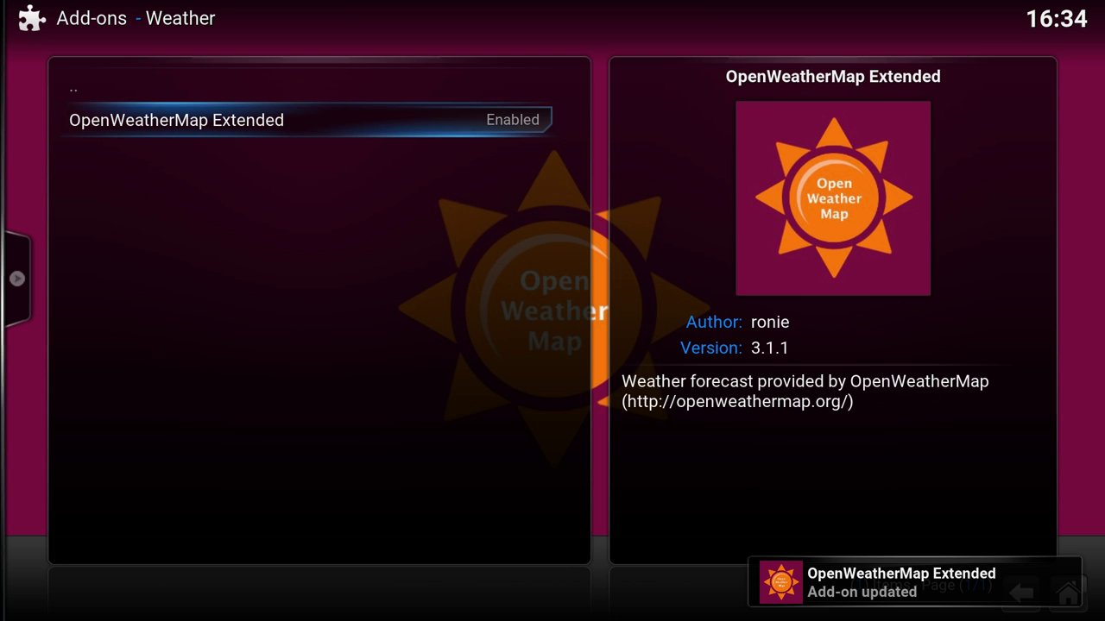
Step: Examine the repository and local package cache versions offered for OpenWeatherMap Extended, then close the version selection
key("Return")
key("Return")
key("Down")
key("Down")
key("Down")
key("Up")
key("Up")
key("Down")
key("Up")
key("Up")
key("Down")
key("Down")
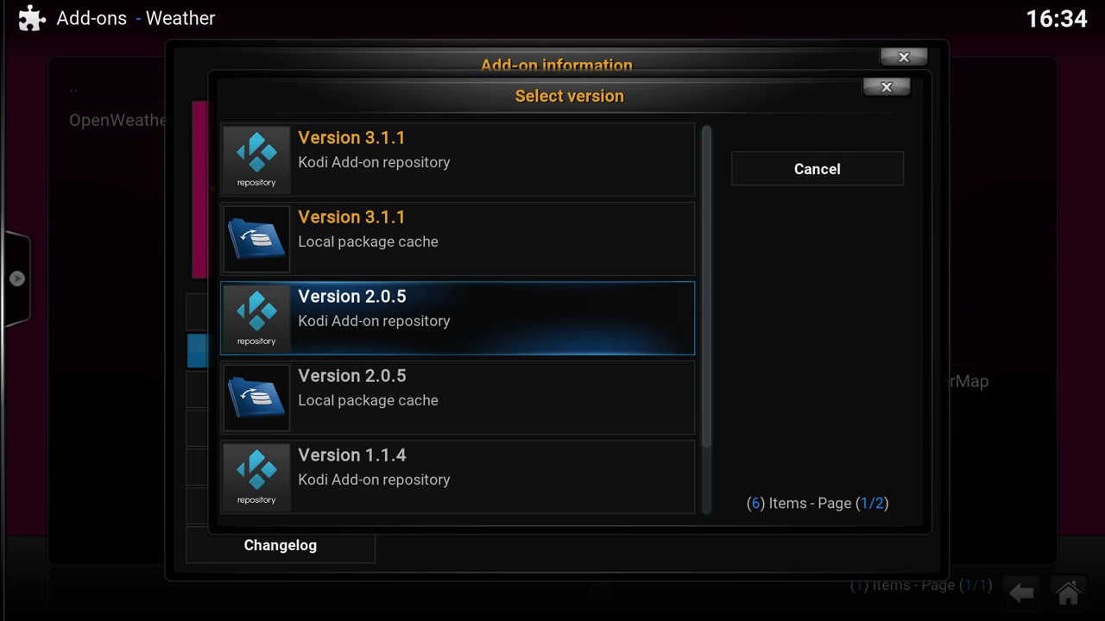
key("Down")
key("Up")
key("Up")
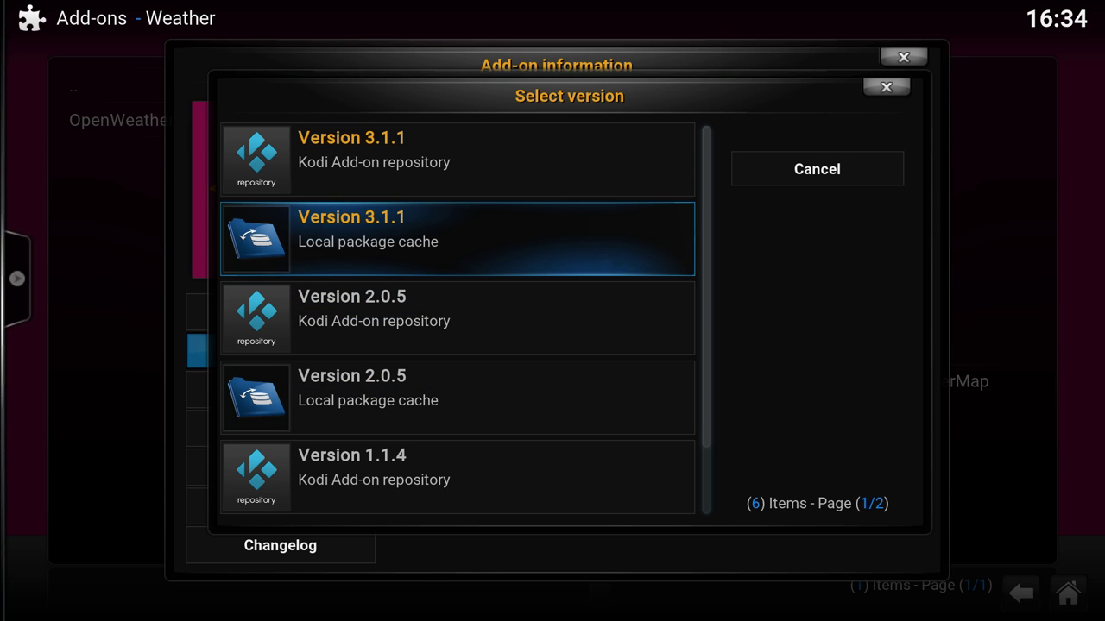
key("Down")
key("Down")
key("Down")
key("Up")
key("Up")
key("Up")
key("Down")
key("Down")
key("Up")
key("Up")
key("Up")
key("Down")
key("Down")
key("Up")
key("Down")
key("Down")
key("Down")
key("Up")
key("Up")
key("Up")
key("Down")
key("Down")
key("Down")
key("Down")
key("Up")
key("Up")
key("Up")
key("Up")
key("Down")
key("Down")
key("Down")
key("Down")
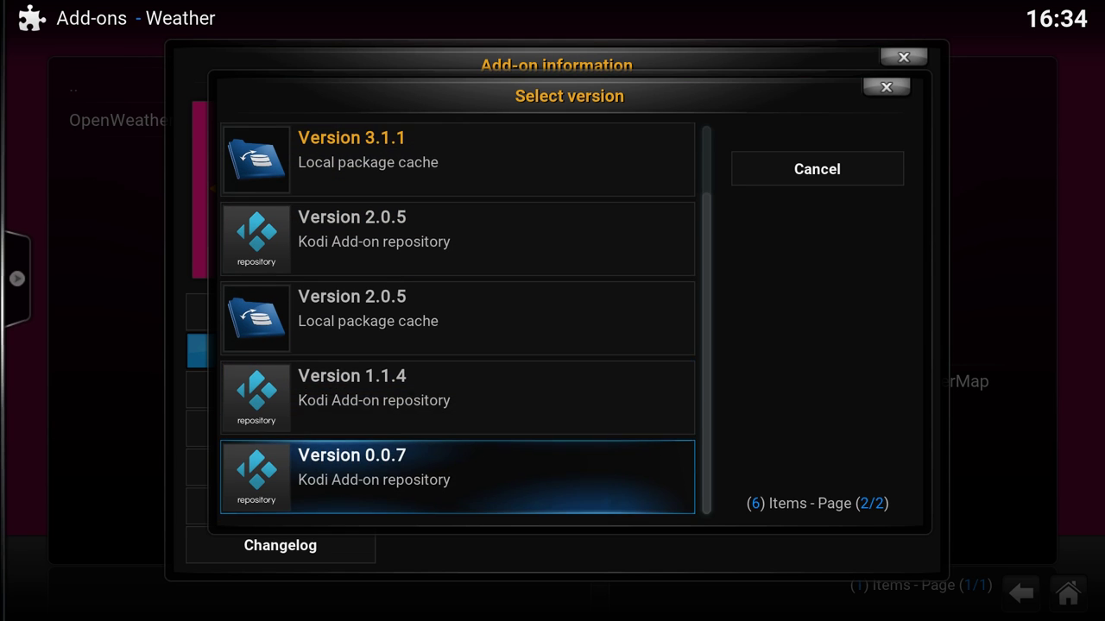
key("Escape")
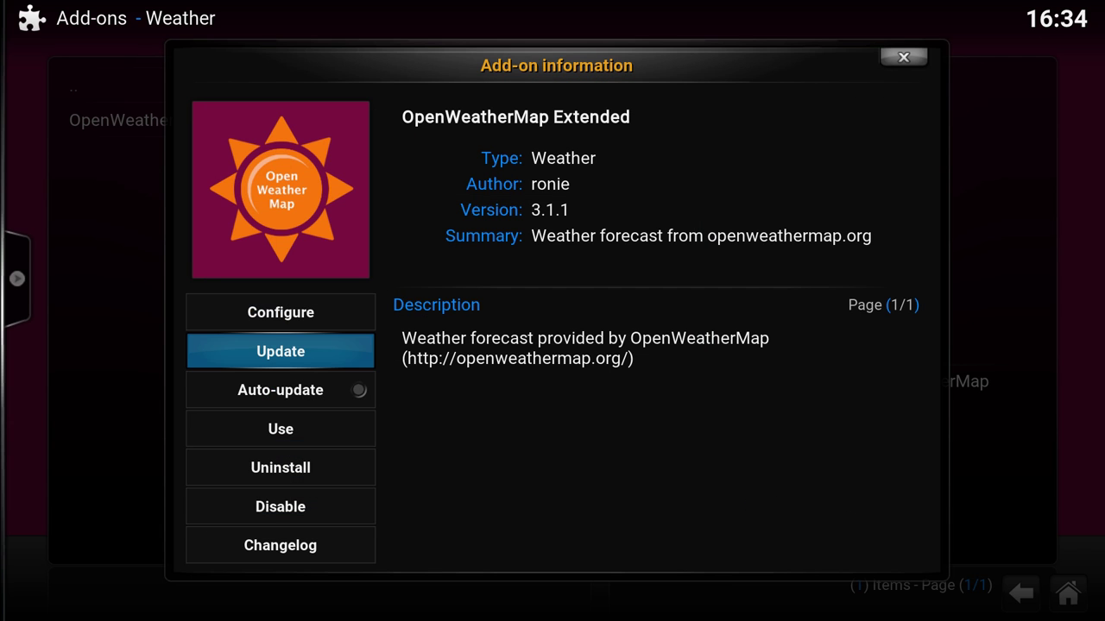
Step: Turn on auto-update for OpenWeatherMap Extended and close its add-on information
key("Down")
key("Down")
key("Up")
key("Return")
key("Down")
key("Up")
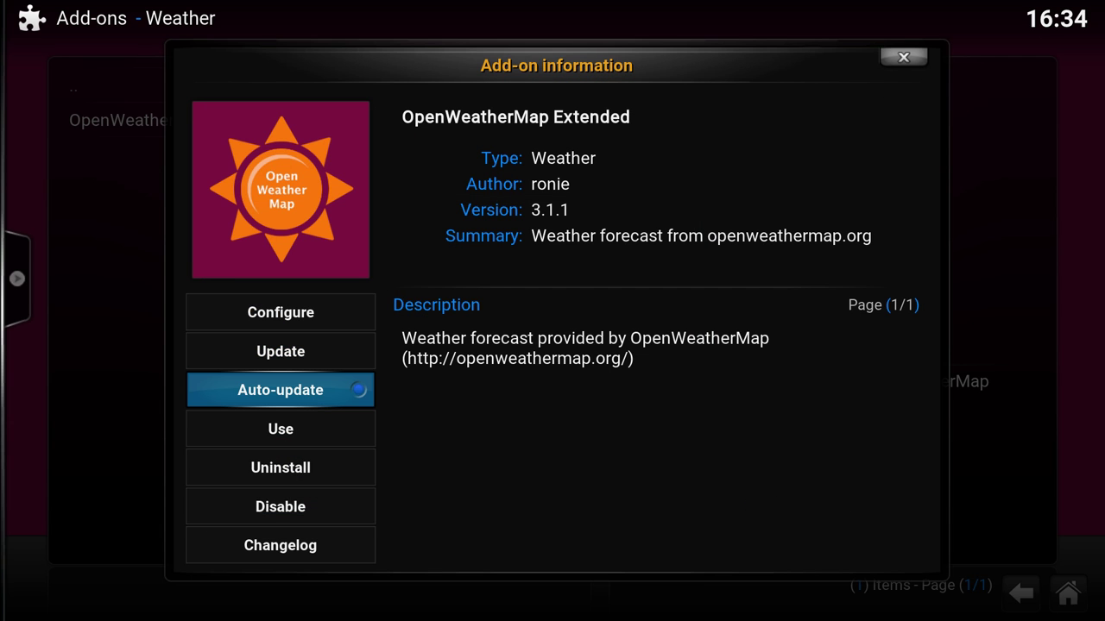
key("Down")
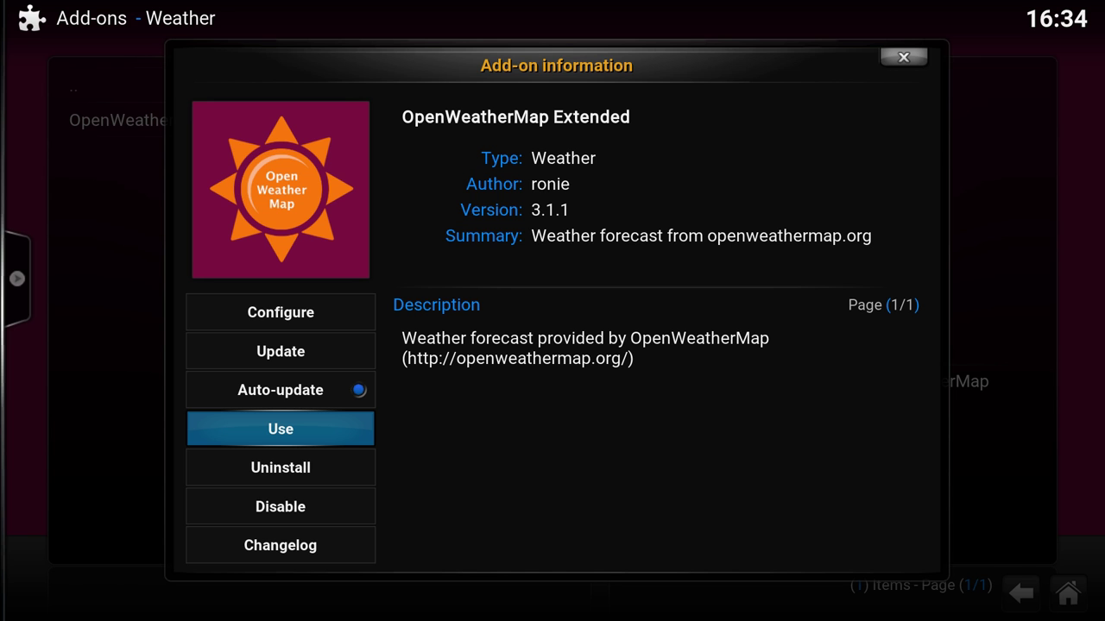
key("BackSpace")
Step: Leave the Weather category and open the list of all installed add-ons under My add-ons
key("BackSpace")
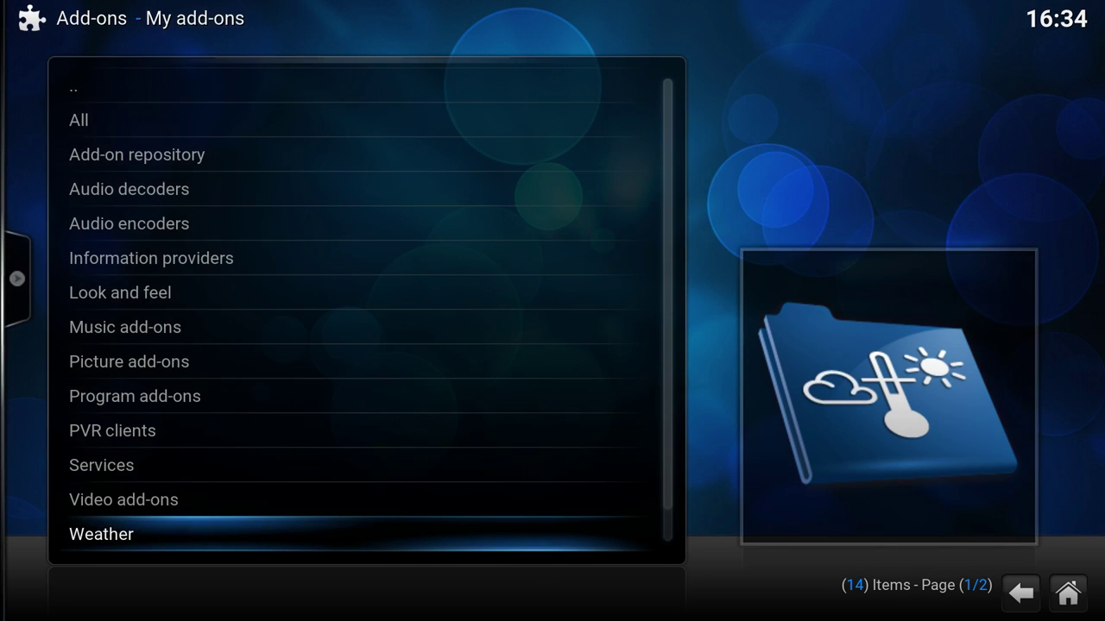
key("BackSpace")
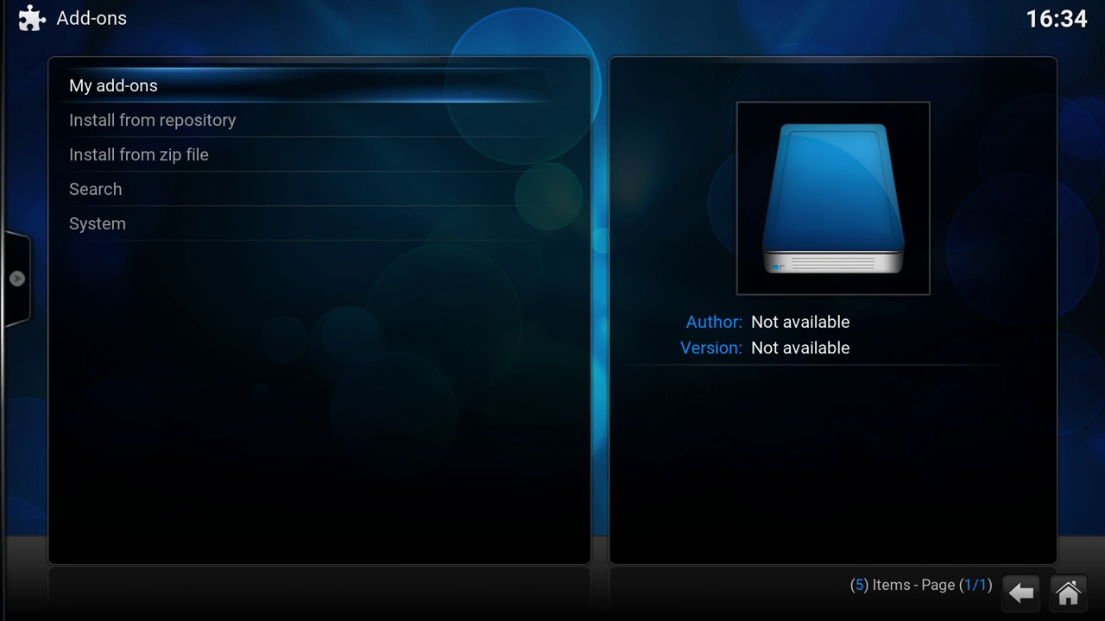
key("Down")
key("Up")
key("Return")
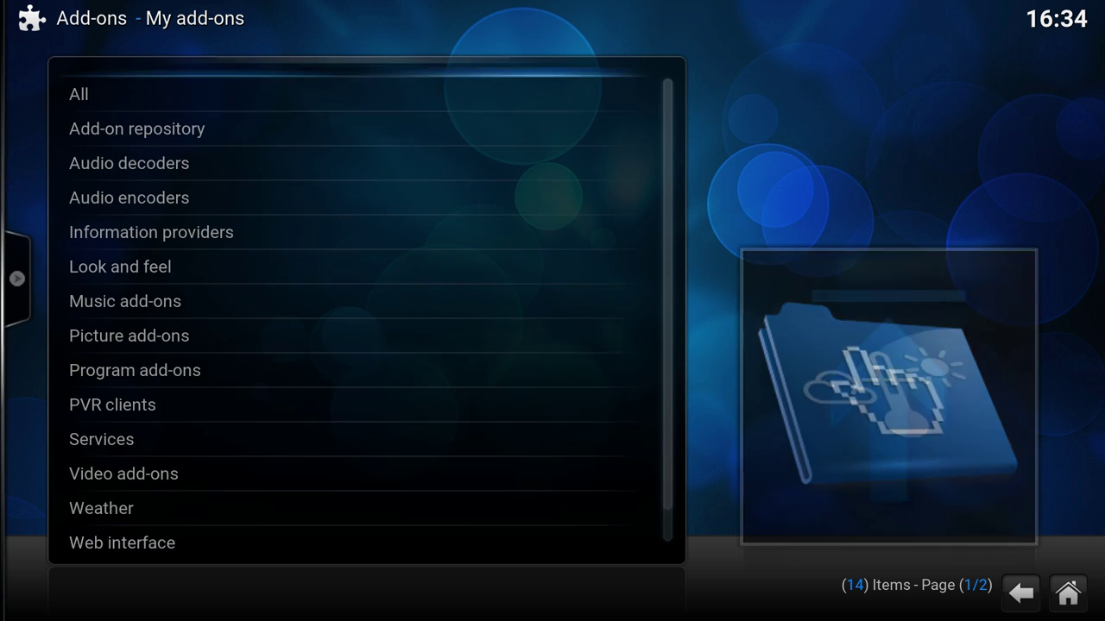
key("Up")
key("Down")
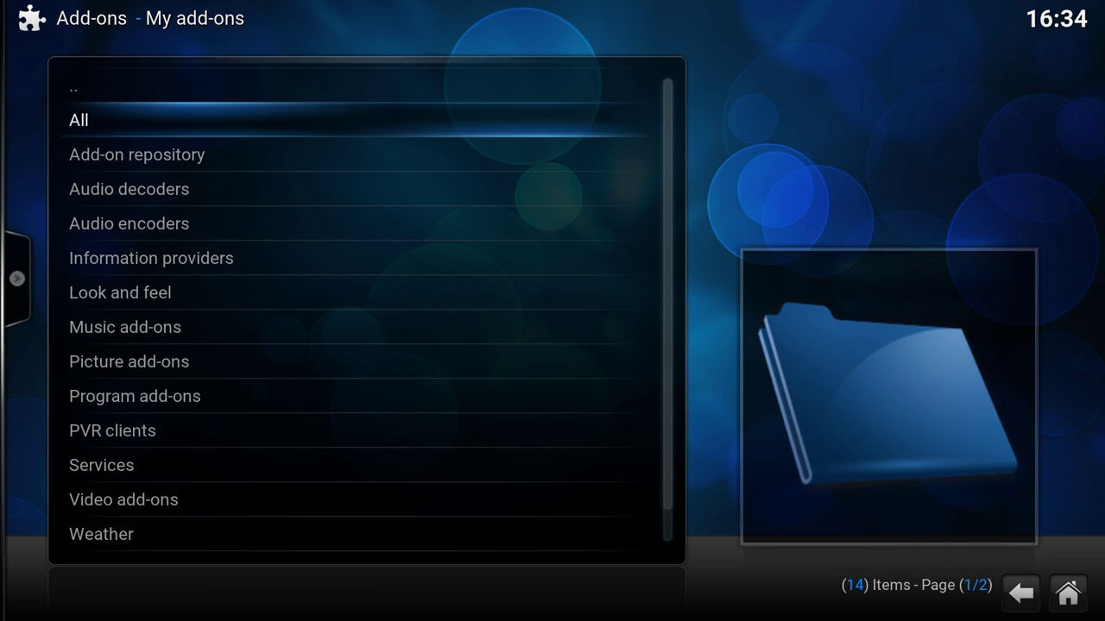
key("Return")
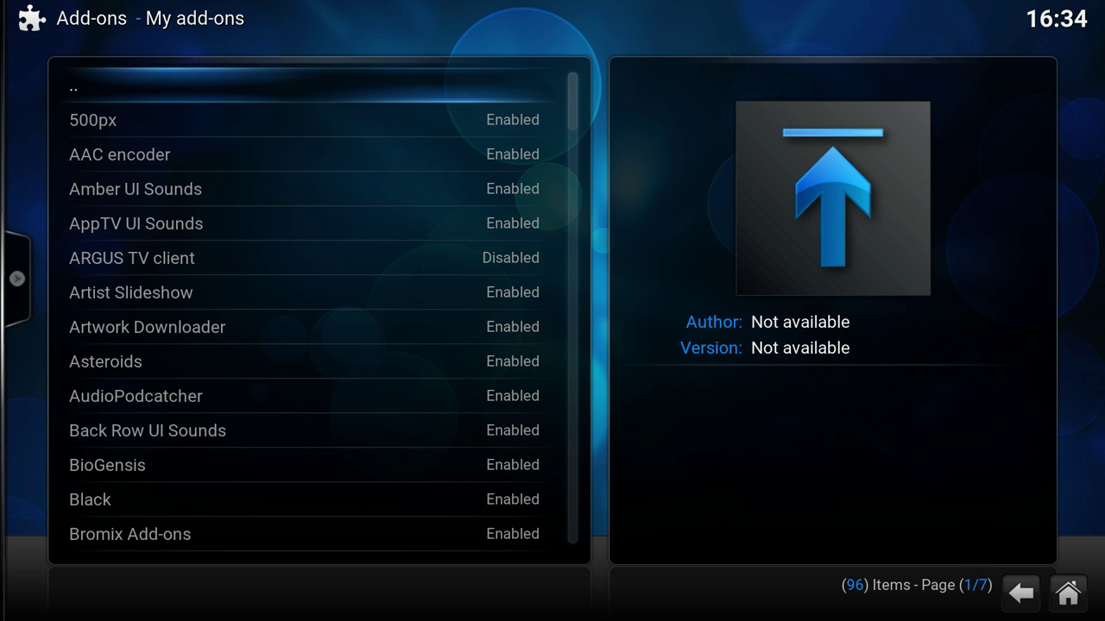
Step: Leave My add-ons and open All repositories under Install from repository
key("Return")
key("Up")
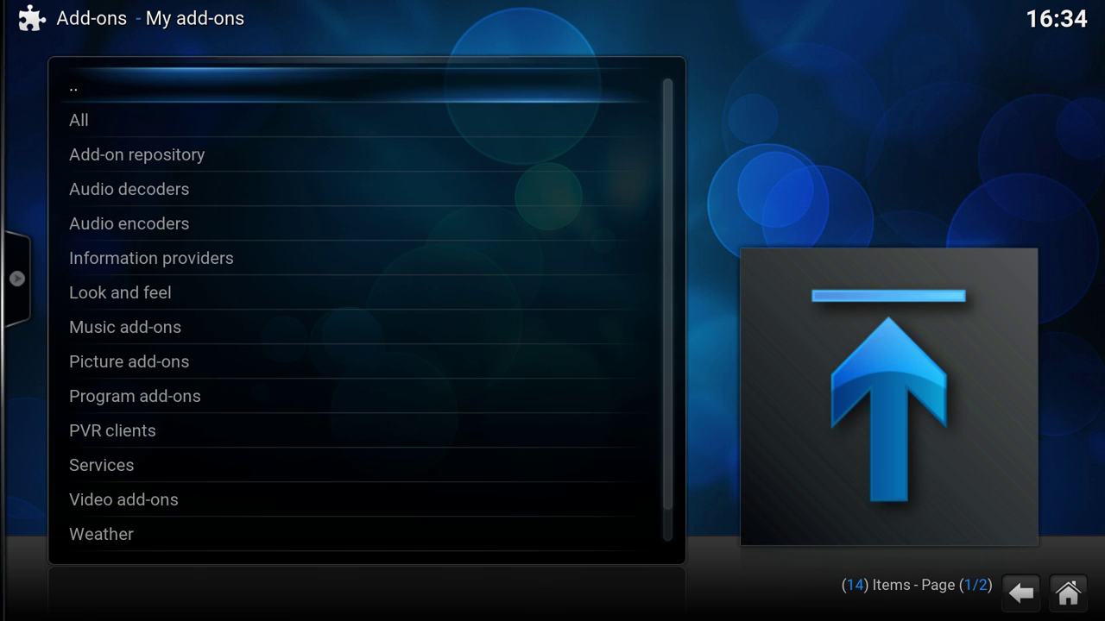
key("Return")
key("Down")
key("Return")
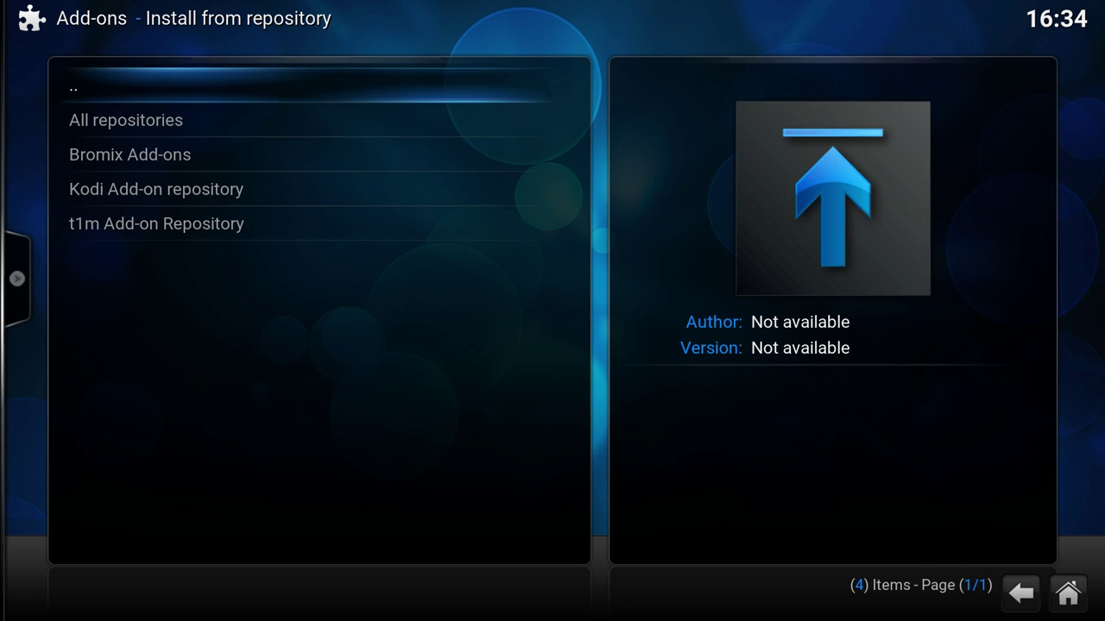
key("Down")
key("Down")
key("Up")
key("Return")
Step: Look over the add-on categories offered by all repositories
key("Up")
key("Up")
key("Up")
key("Up")
key("Up")
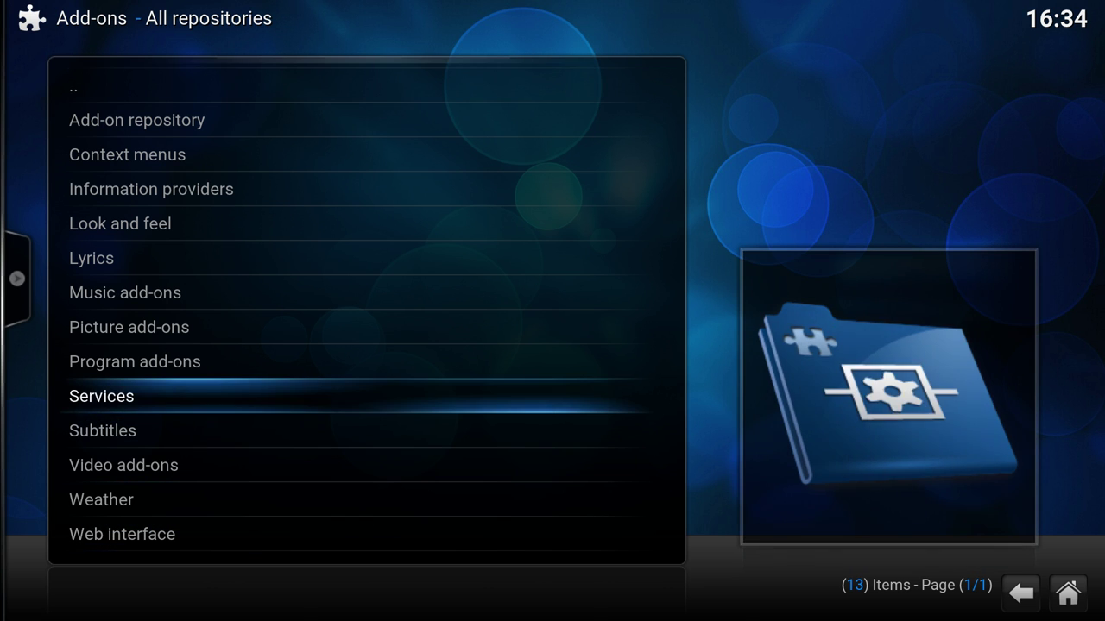
key("Down")
key("Down")
key("Down")
key("Down")
key("Down")
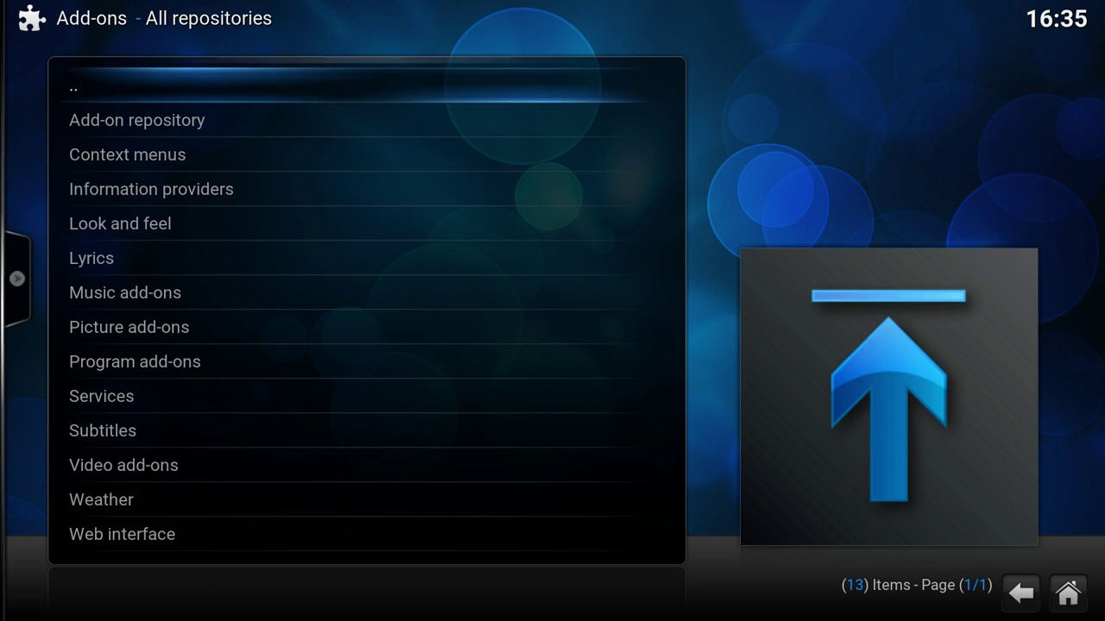
key("Down")
key("Down")
key("Down")
key("Down")
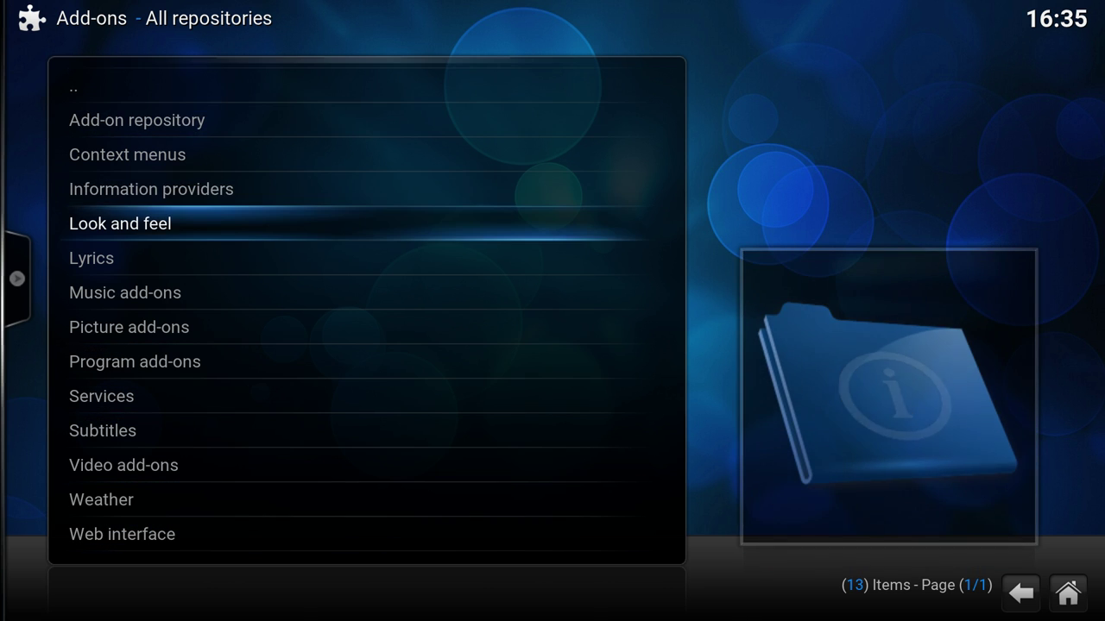
Step: Open the Skin category within Look and feel under All repositories
key("Return")
key("Down")
key("Down")
key("Down")
key("Down")
key("Up")
key("Up")
key("Down")
key("Down")
key("Down")
key("Return")
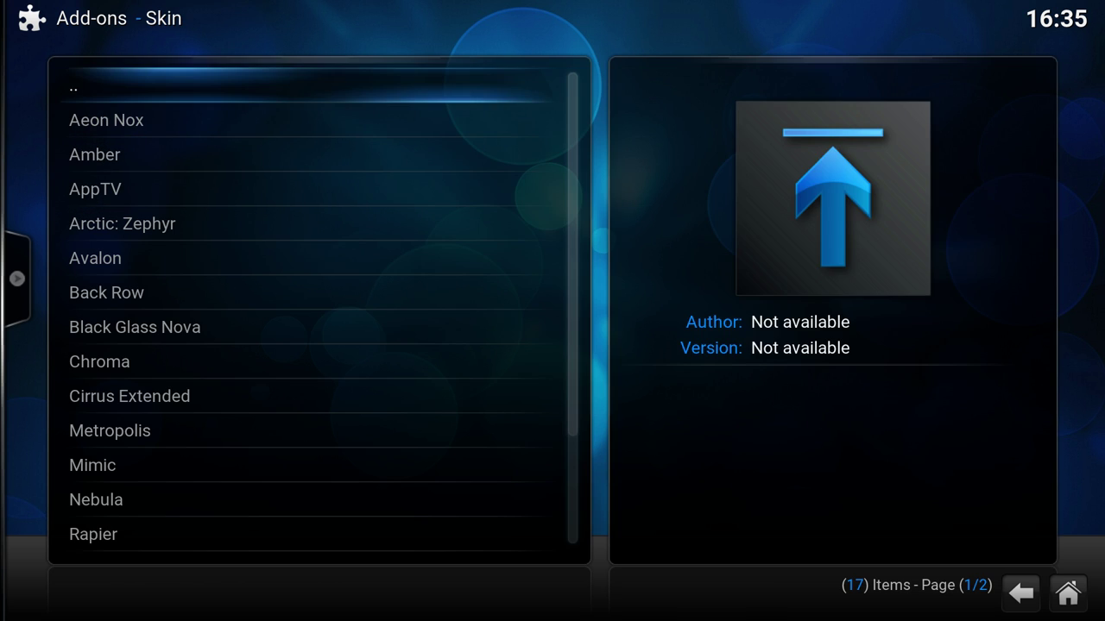
Step: Install the Aeon Nox skin and decline the offer to switch to it
key("Down")
key("Down")
key("Up")
key("Return")
key("Return")
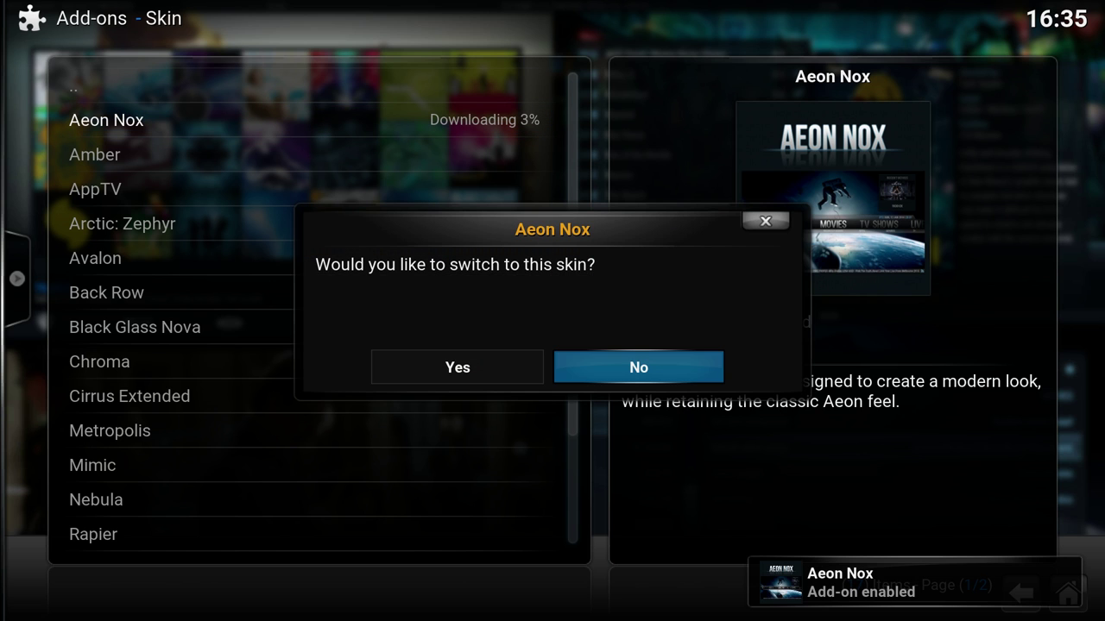
key("Left")
key("Right")
key("Return")
Step: Open Aeon Nox's add-on information, choose to use the skin, and decline the switch
key("Down")
key("Up")
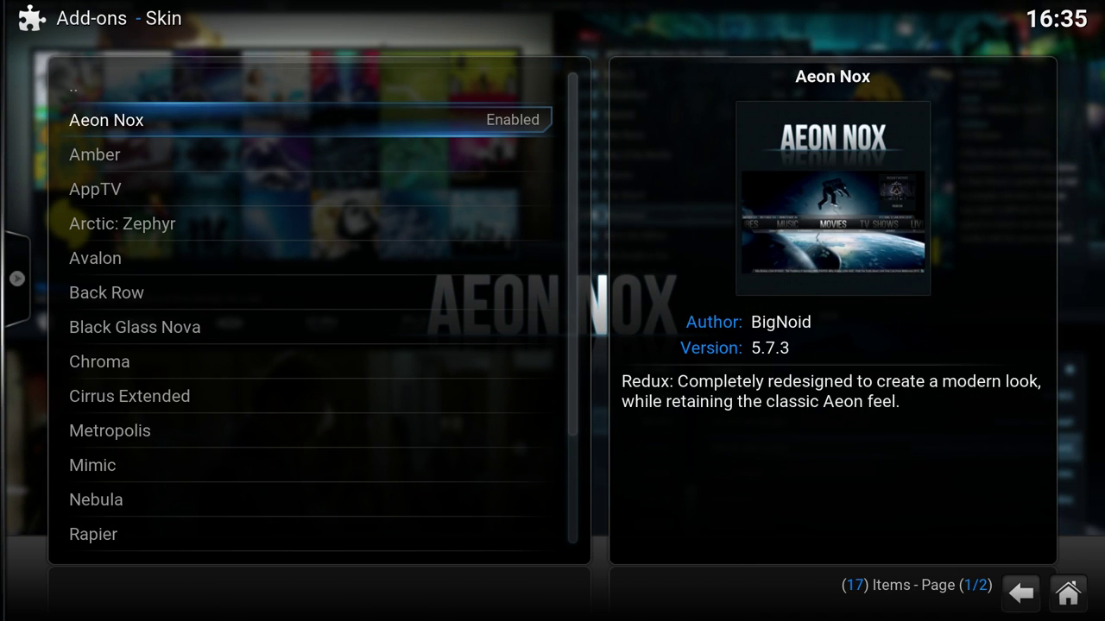
key("Return")
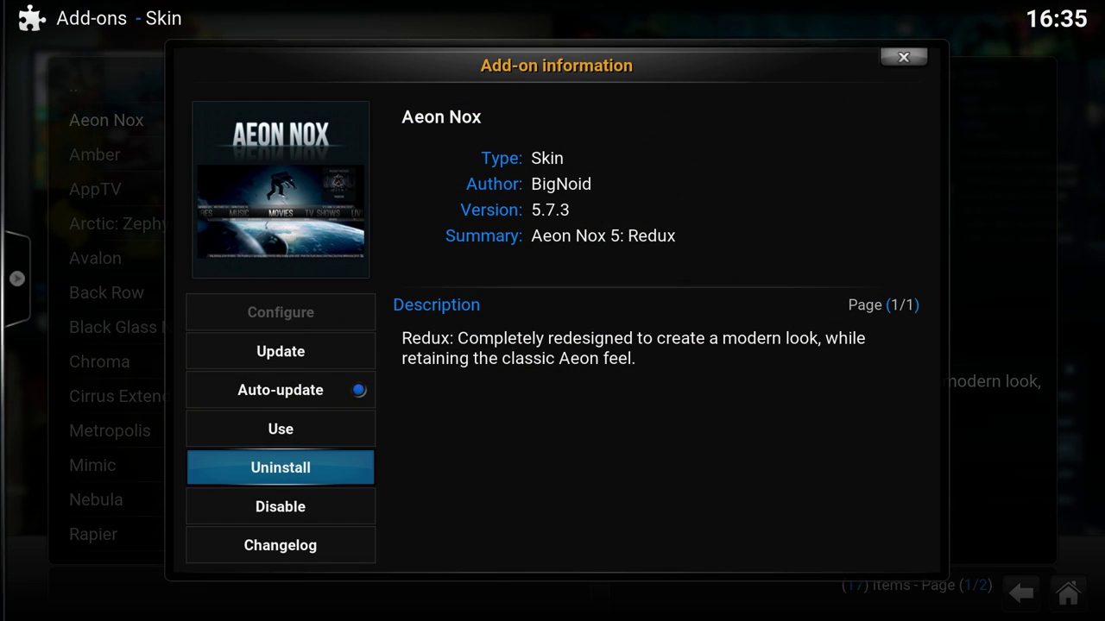
key("Down")
key("Up")
key("Up")
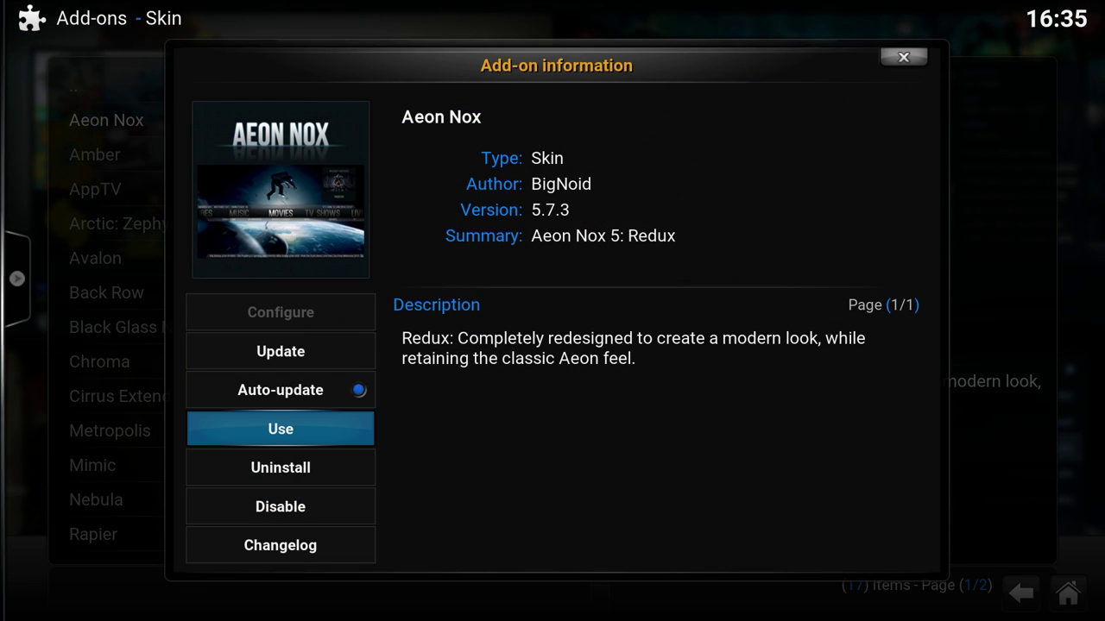
key("Return")
key("Left")
key("Right")
key("Return")
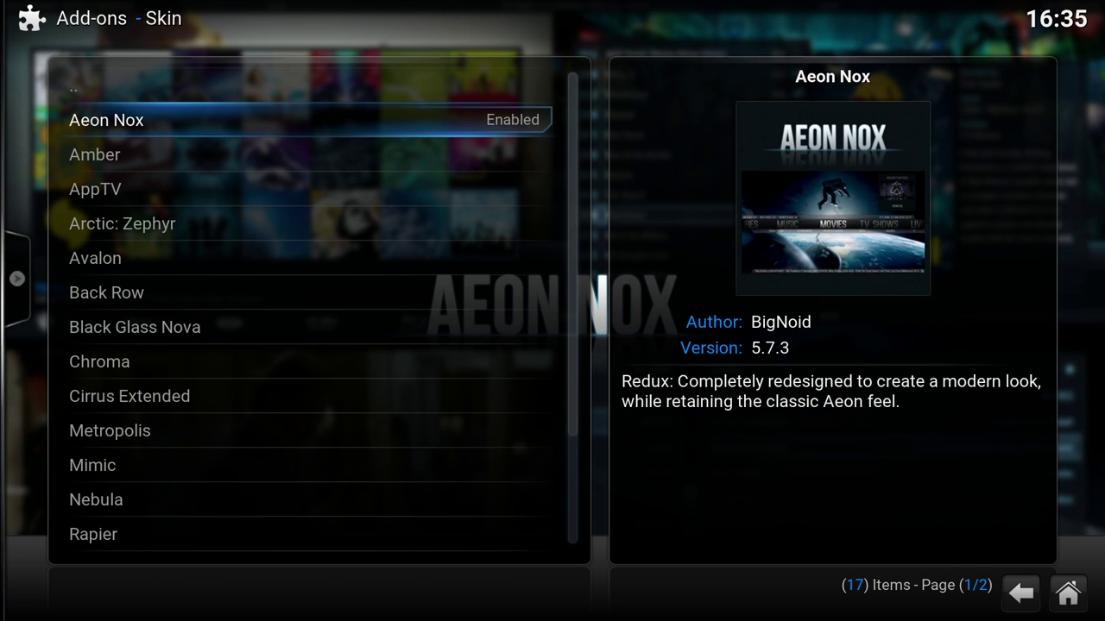
Step: Leave the add-on browser for Settings and go to the Skin option in the Appearance settings
key("BackSpace")
key("BackSpace")
key("BackSpace")
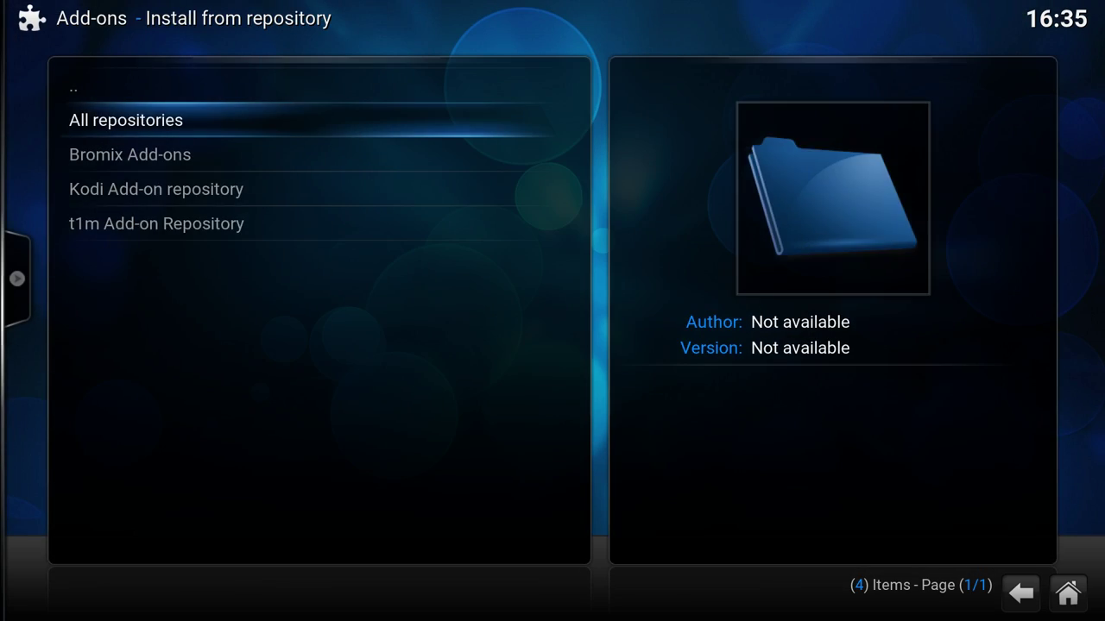
key("BackSpace")
key("BackSpace")
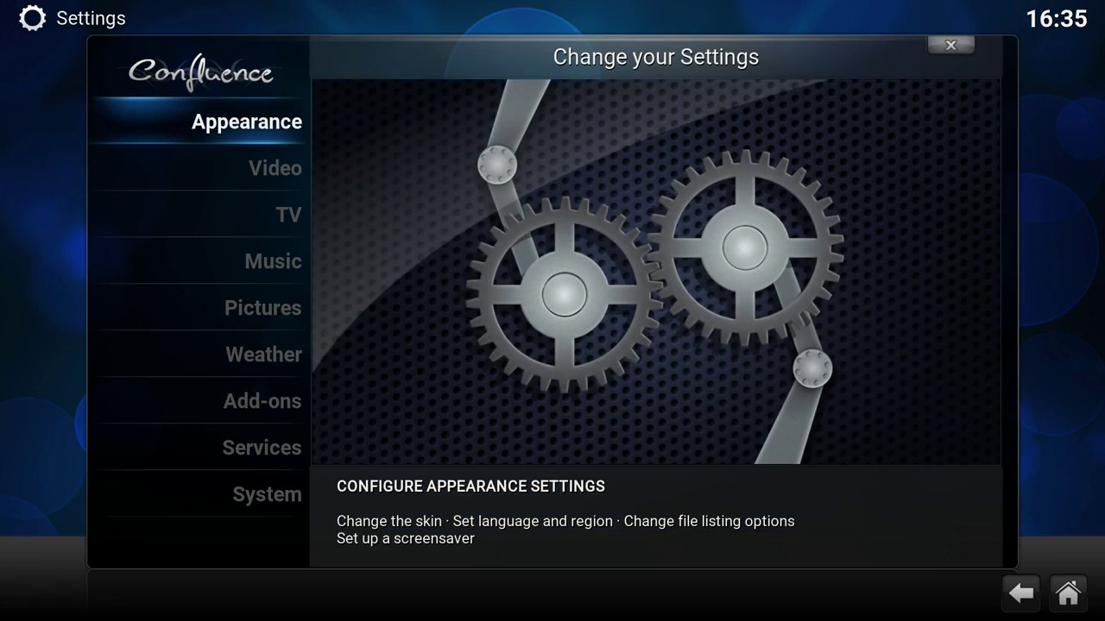
key("Return")
key("Right")
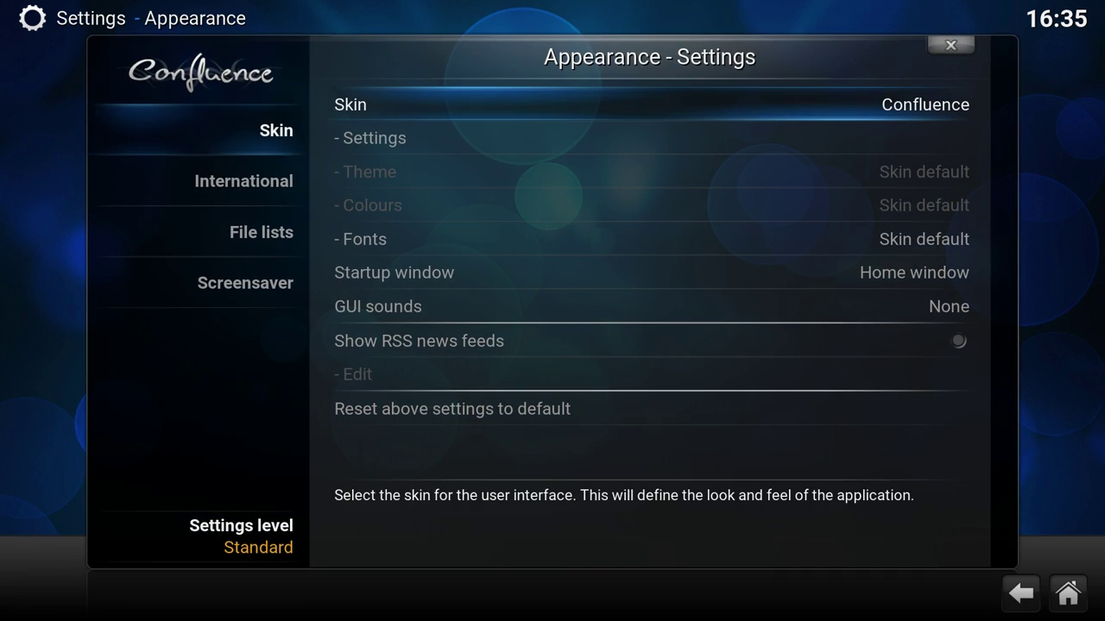
Step: Look at the skin choices offered in the Appearance settings and return to the main Settings page
key("Return")
key("Down")
key("Up")
key("Up")
key("Escape")
key("Escape")
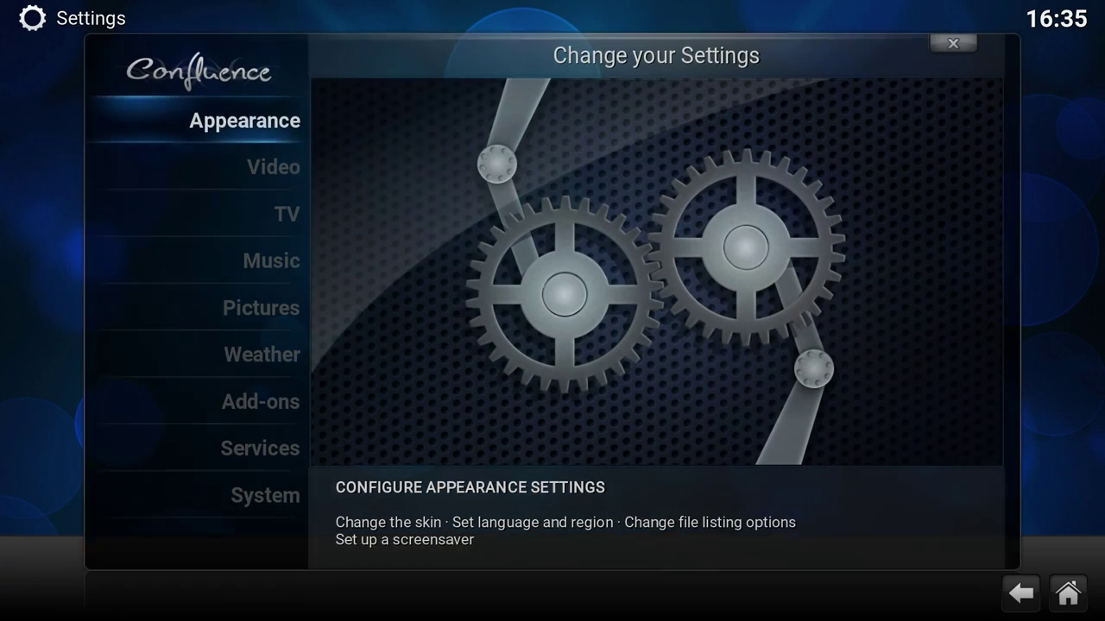
Step: Reopen the Skin category in Look and feel through Install from repository and All repositories
key("Up")
key("Up")
key("Up")
key("Return")
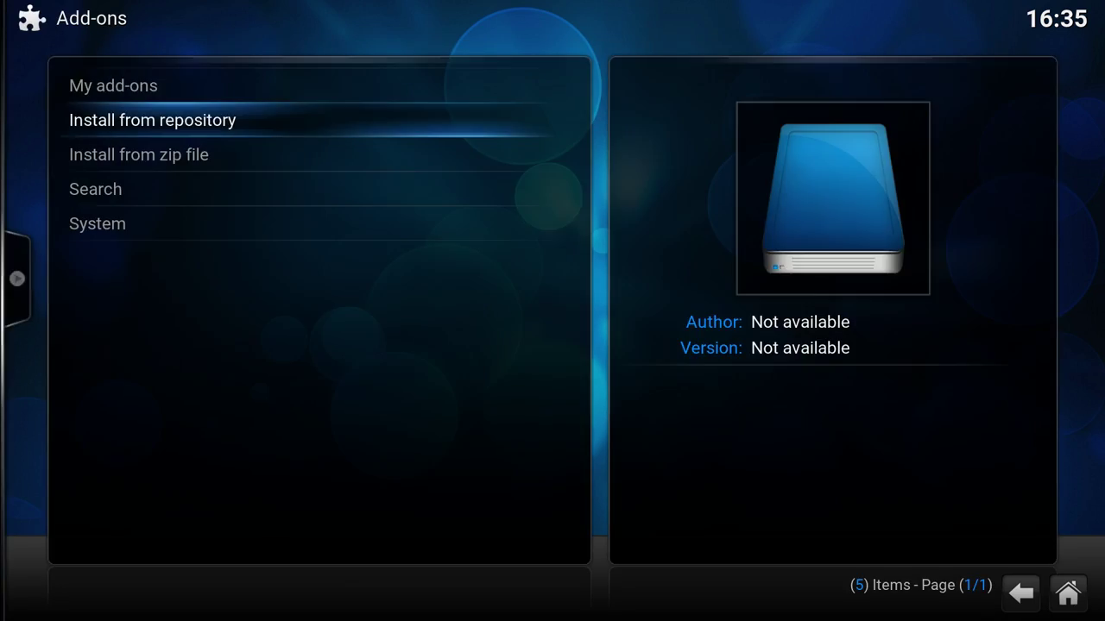
key("Return")
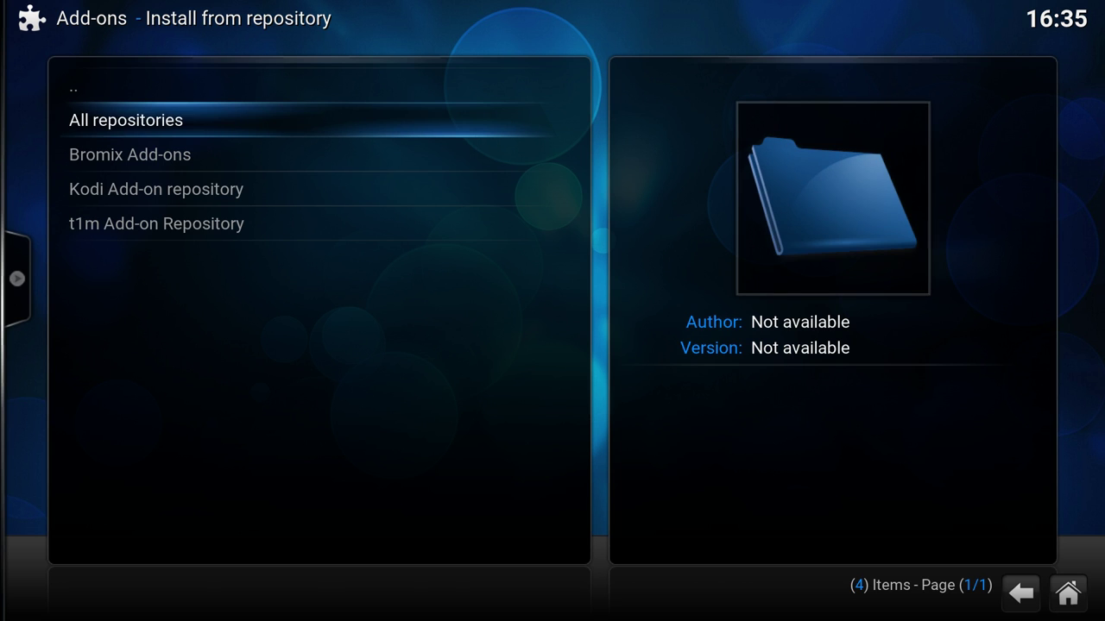
key("Return")
key("Return")
key("Down")
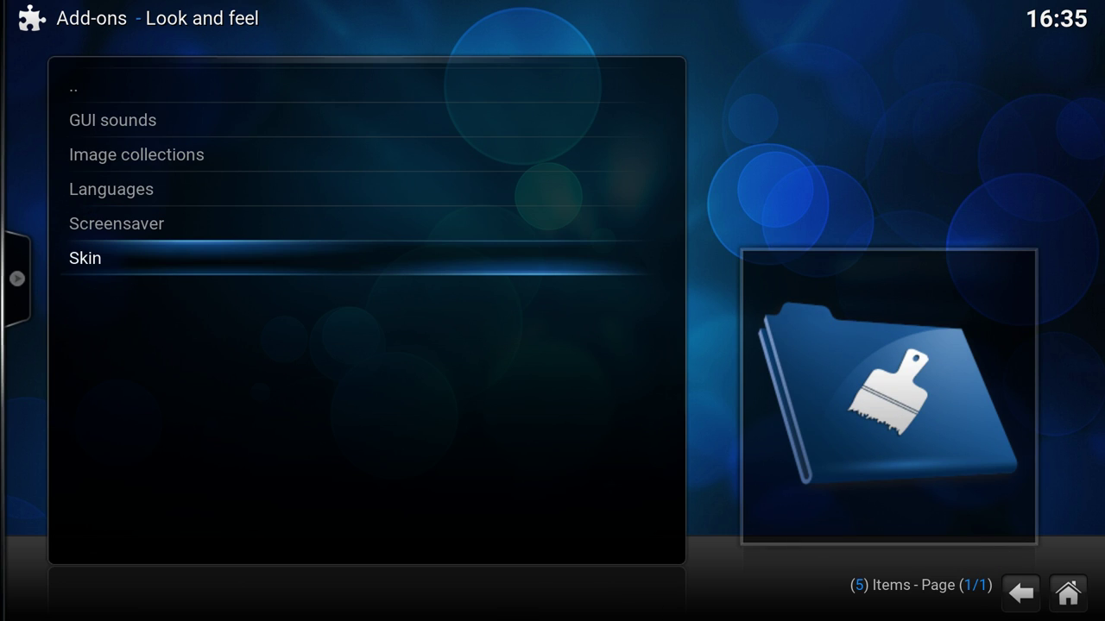
key("Return")
Step: Switch to the Aeon Nox skin from its add-on information and keep the change
key("Return")
key("Up")
key("Up")
key("Up")
key("Up")
key("Return")
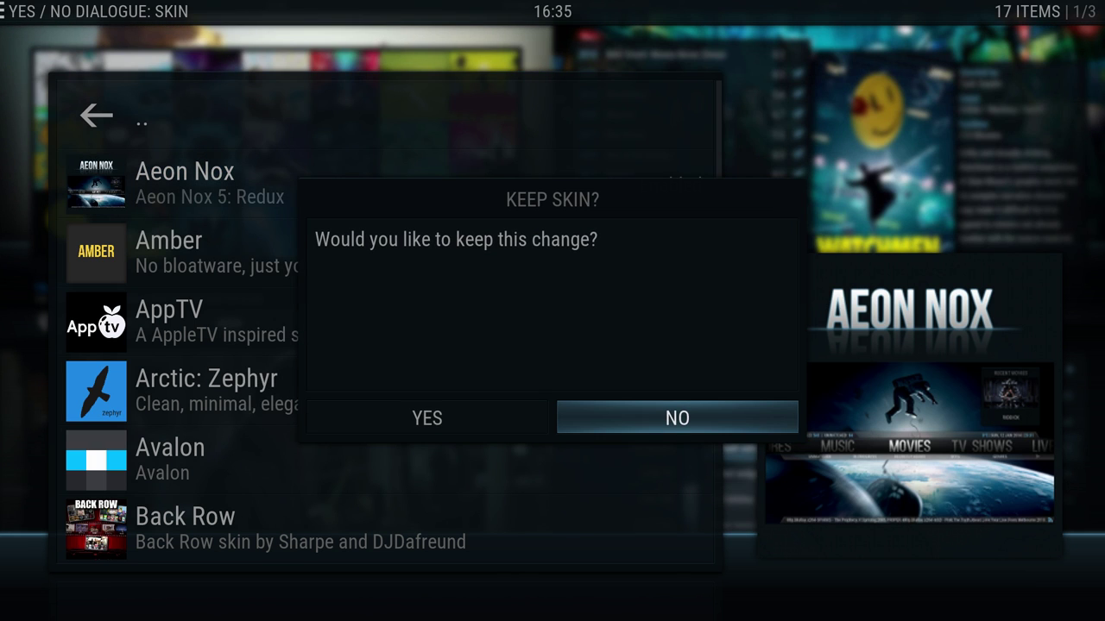
key("Left")
key("Return")
key("Return")
key("Escape")
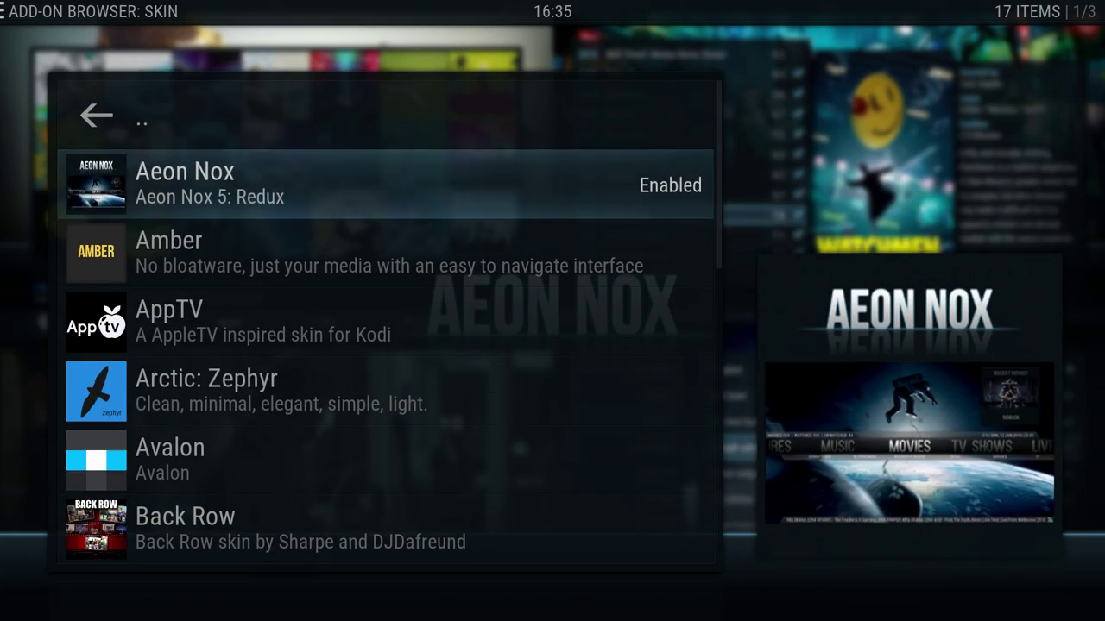
Step: Look over the skins available from the repositories in the Aeon Nox interface
key("Up")
key("Down")
key("Down")
key("Down")
key("Down")
key("Down")
key("Down")
key("Down")
key("Down")
key("Down")
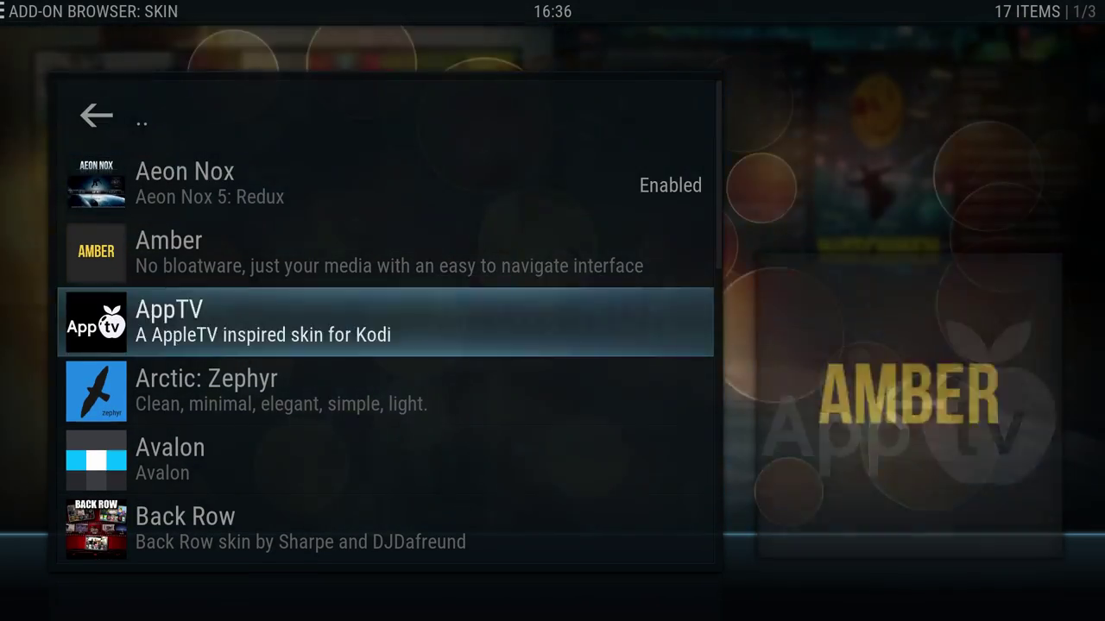
key("Down")
key("Down")
key("Down")
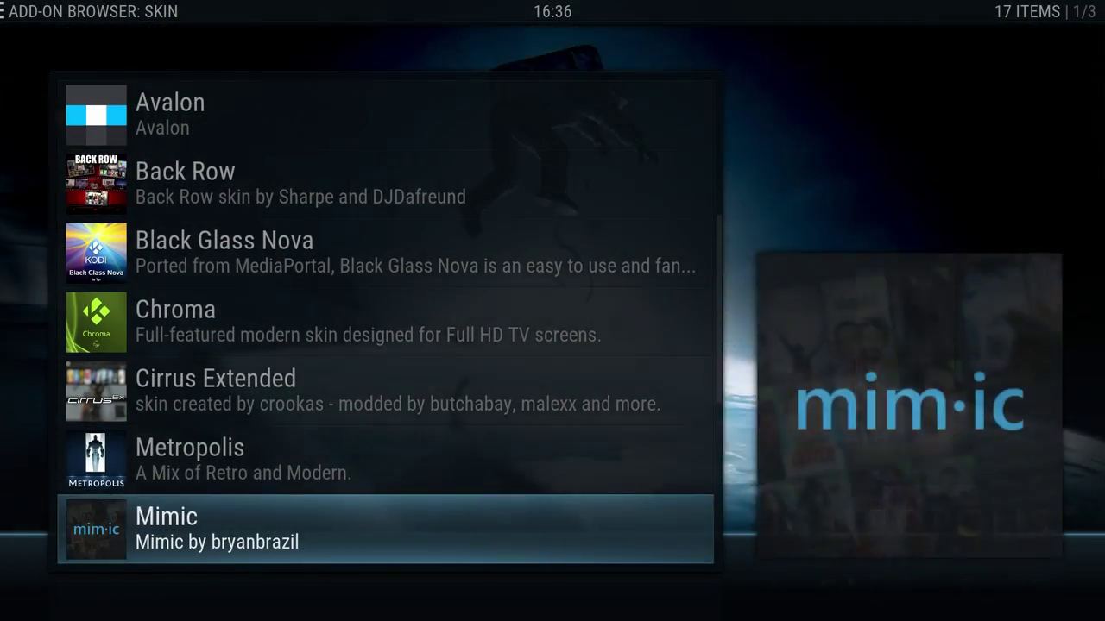
Step: Return to Settings and change the skin in Appearance back to Confluence, keeping the change
key("BackSpace")
key("BackSpace")
key("BackSpace")
key("BackSpace")
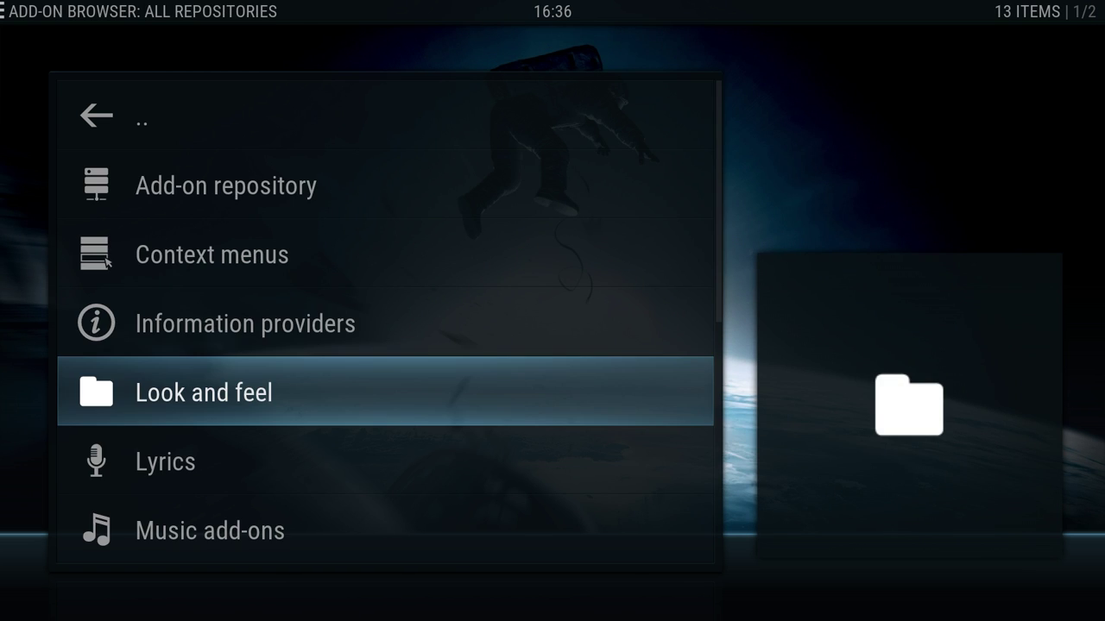
key("BackSpace")
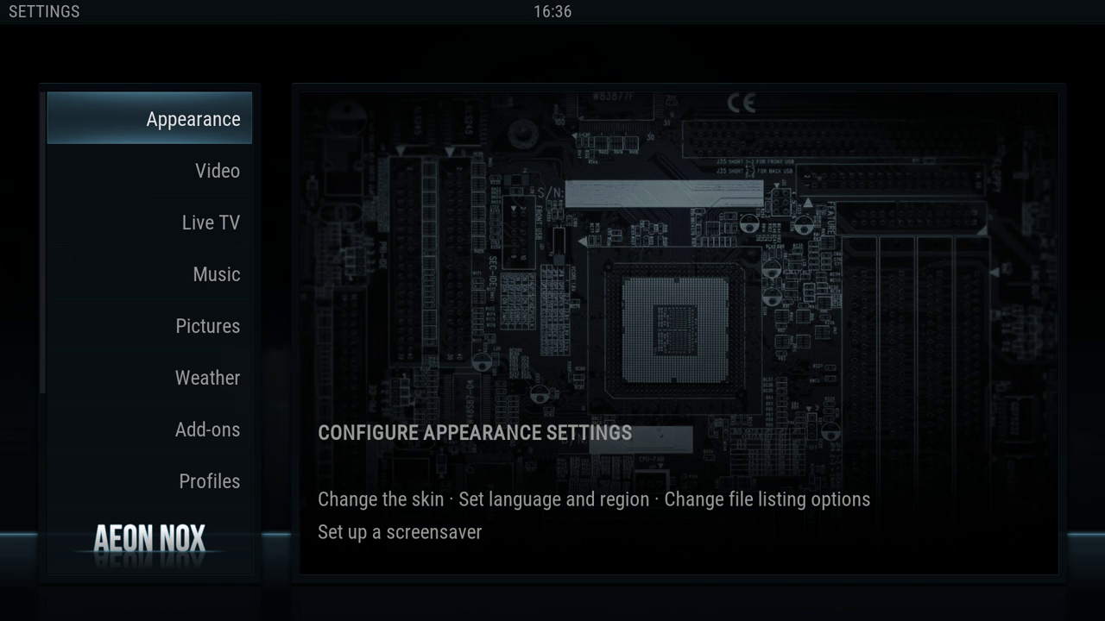
key("Return")
key("Return")
key("Down")
key("Return")
key("Left")
key("Return")
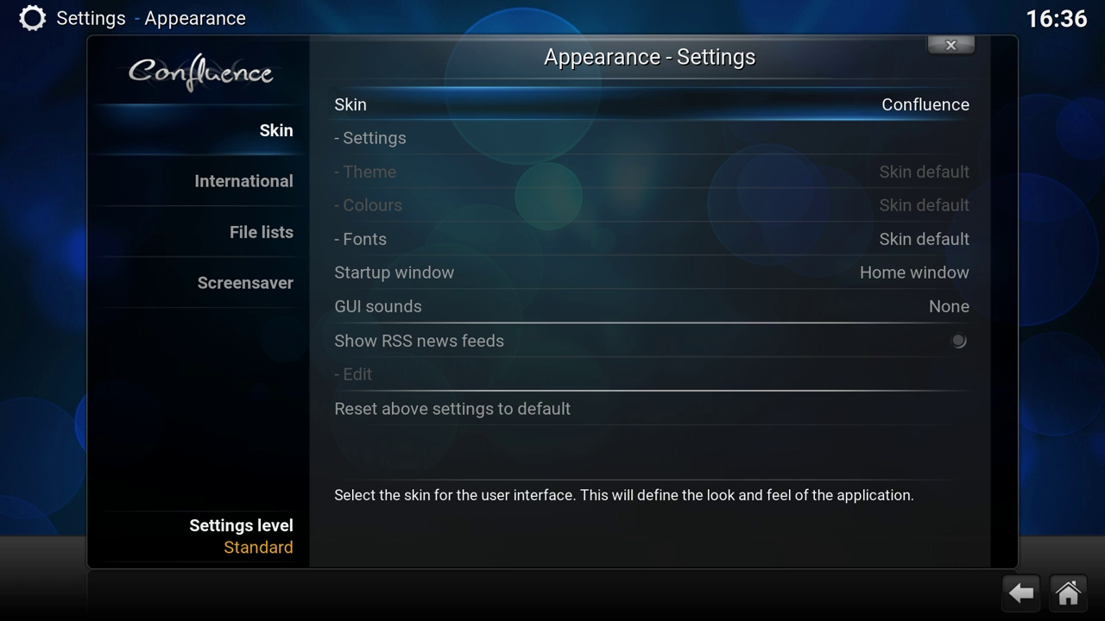
Step: Leave the Appearance settings and open the add-on browser with Install from repository highlighted
key("Escape")
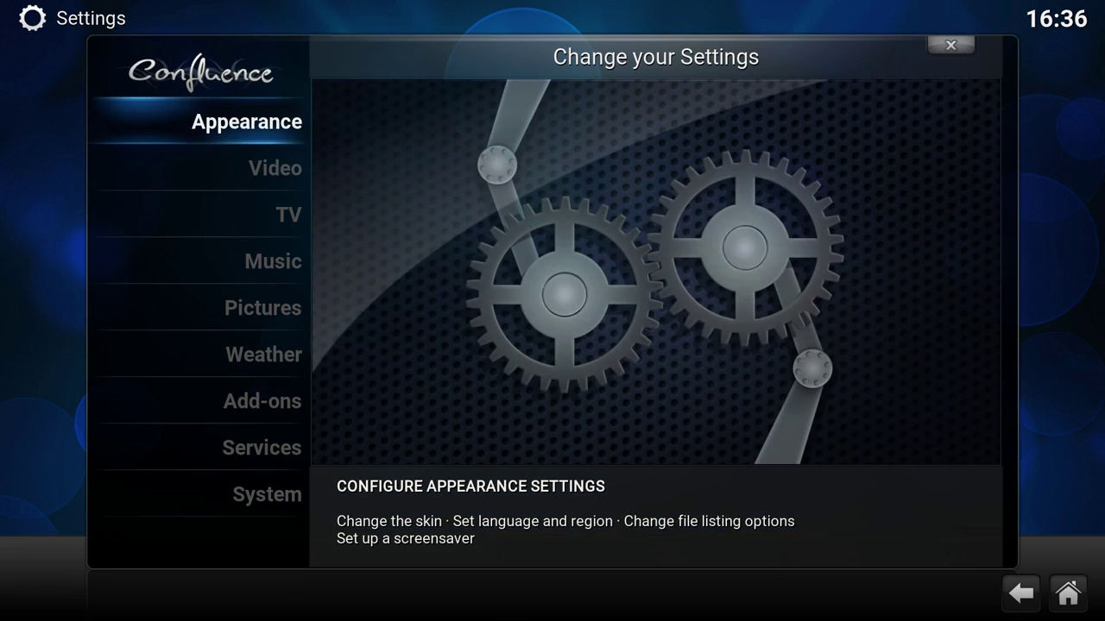
key("Down")
key("Down")
key("Down")
key("Down")
key("Down")
key("Down")
key("Return")
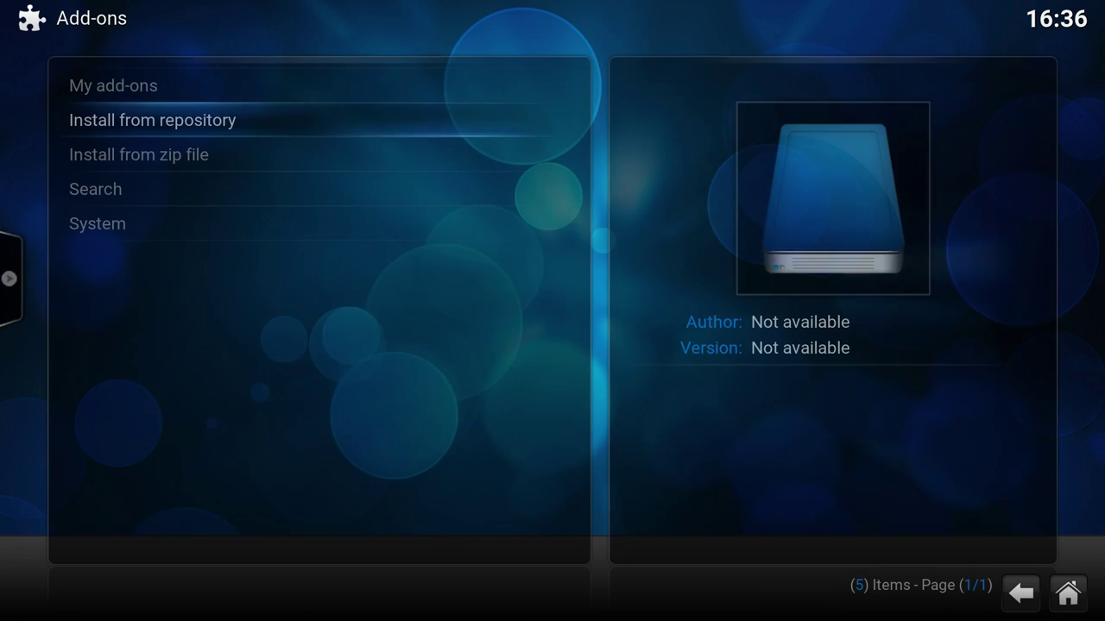
key("Down")
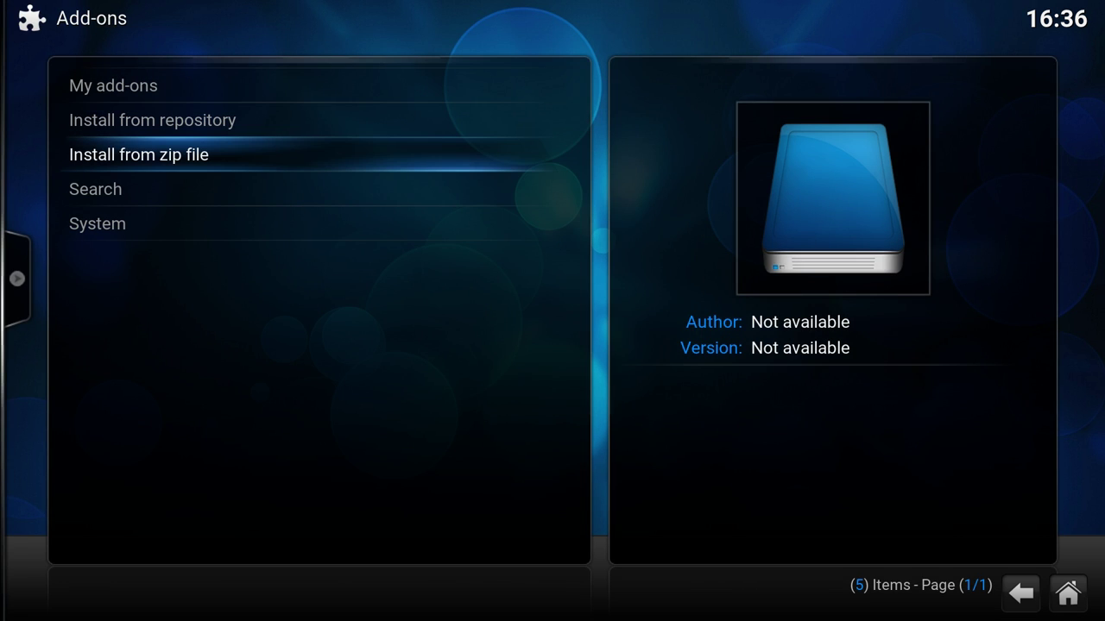
key("Up")
key("Down")
key("Up")
key("Down")
key("Up")
Step: Set the add-on browser's Auto updates option to Notify and close the side options
key("Left")
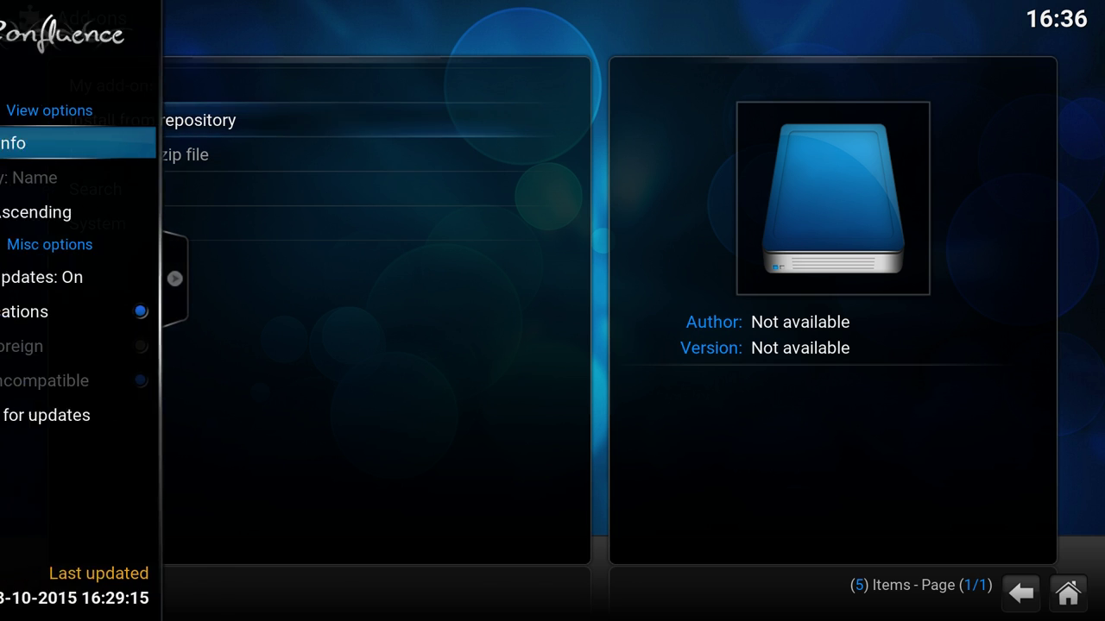
key("Down")
key("Down")
key("Down")
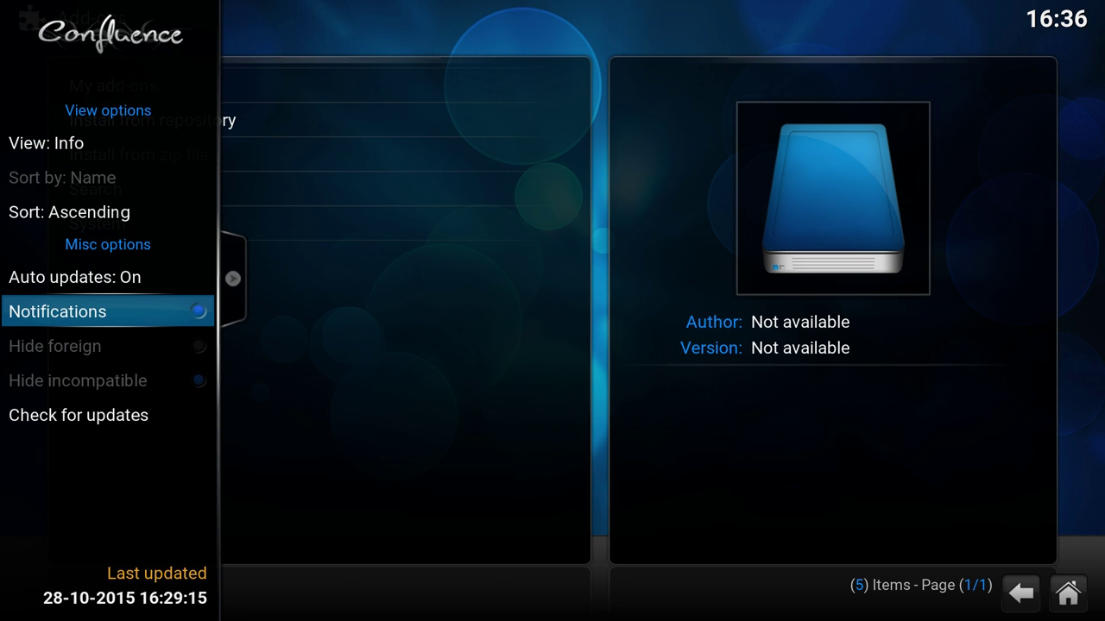
key("Up")
key("Return")
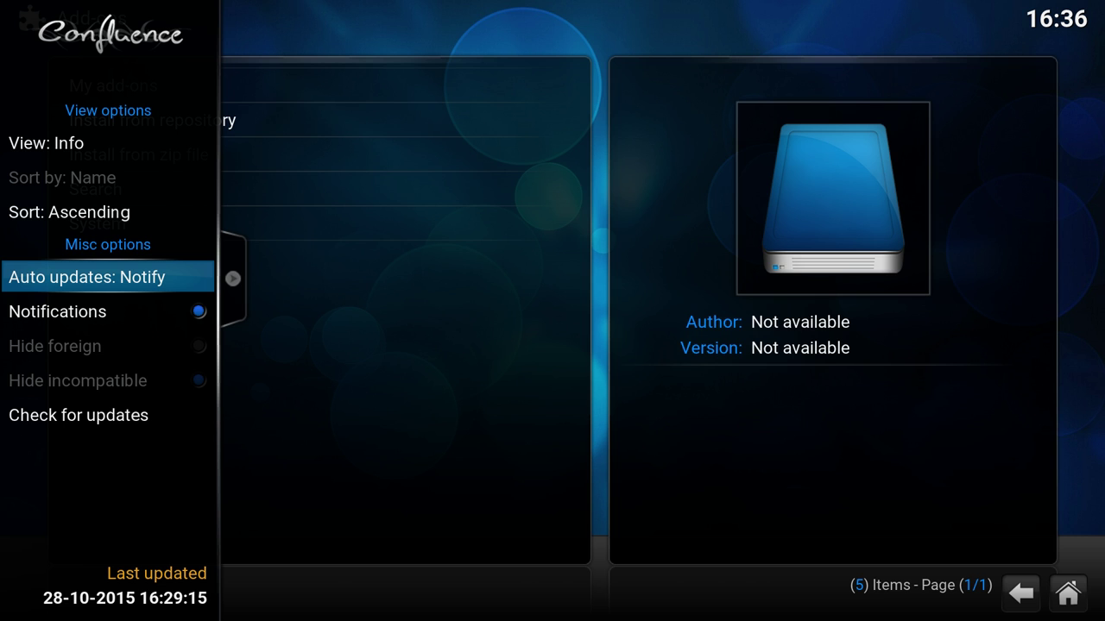
key("Return")
key("Return")
key("Return")
key("Right")
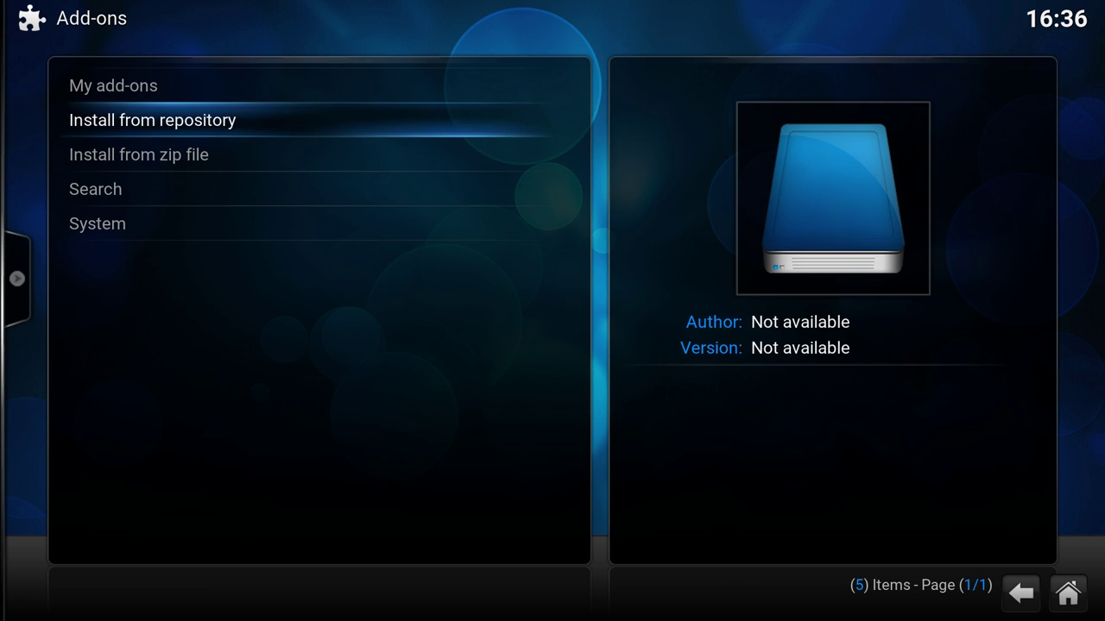
Step: Open the installed skins in Look and feel under My add-ons and highlight Confluence
key("Up")
key("Return")
key("Down")
key("Down")
key("Down")
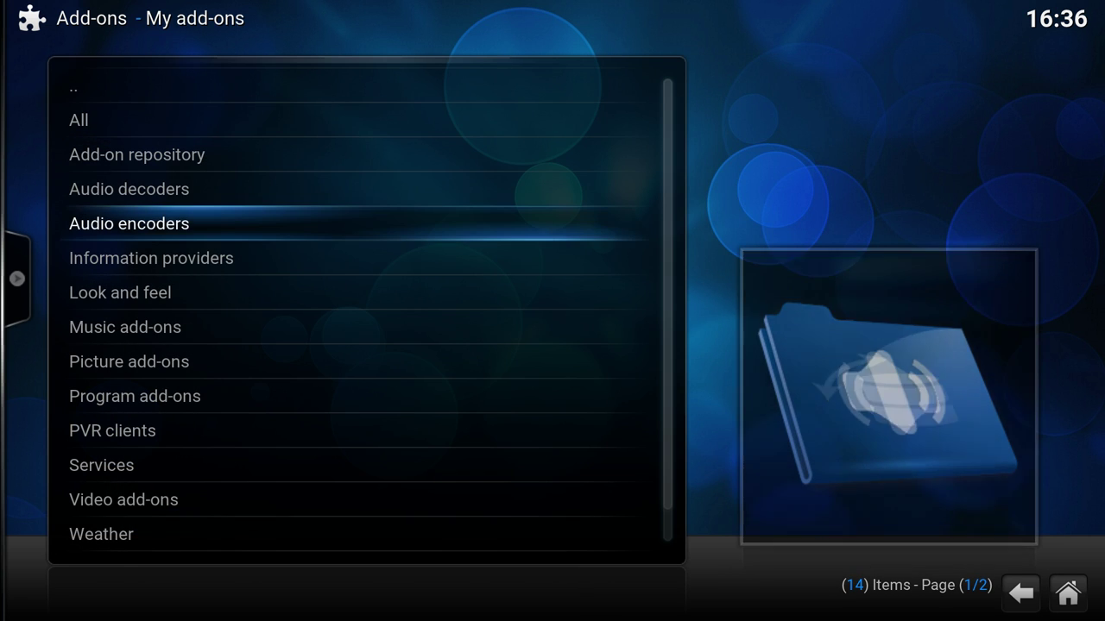
key("Down")
key("Down")
key("Return")
key("Up")
key("Up")
key("Return")
key("Down")
key("Down")
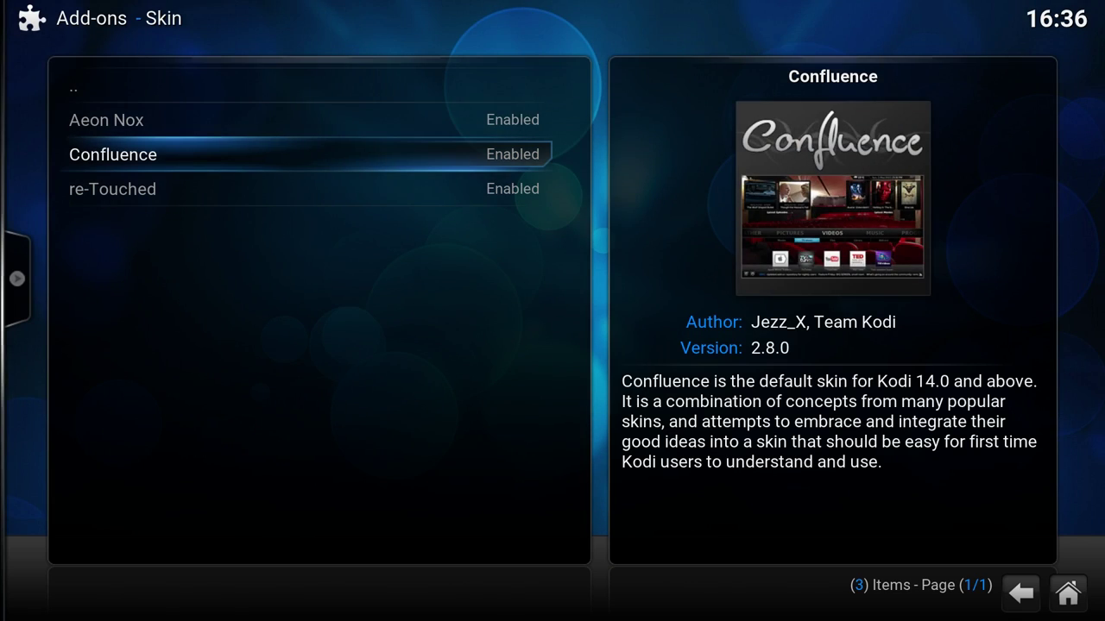
Step: Examine the update options in the add-on information of Confluence and Aeon Nox
key("Return")
key("Escape")
key("Up")
key("Return")
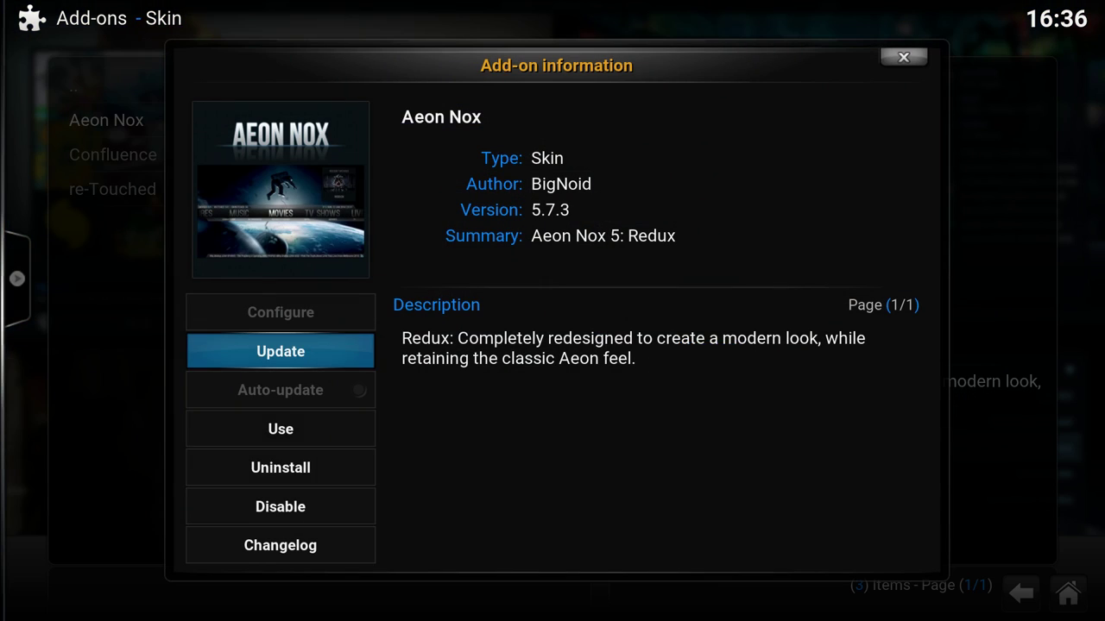
key("Down")
key("Down")
key("Up")
key("Up")
key("Down")
key("Up")
key("Escape")
Step: Set the add-on browser's Auto updates option to On and close the side options
key("Left")
key("Up")
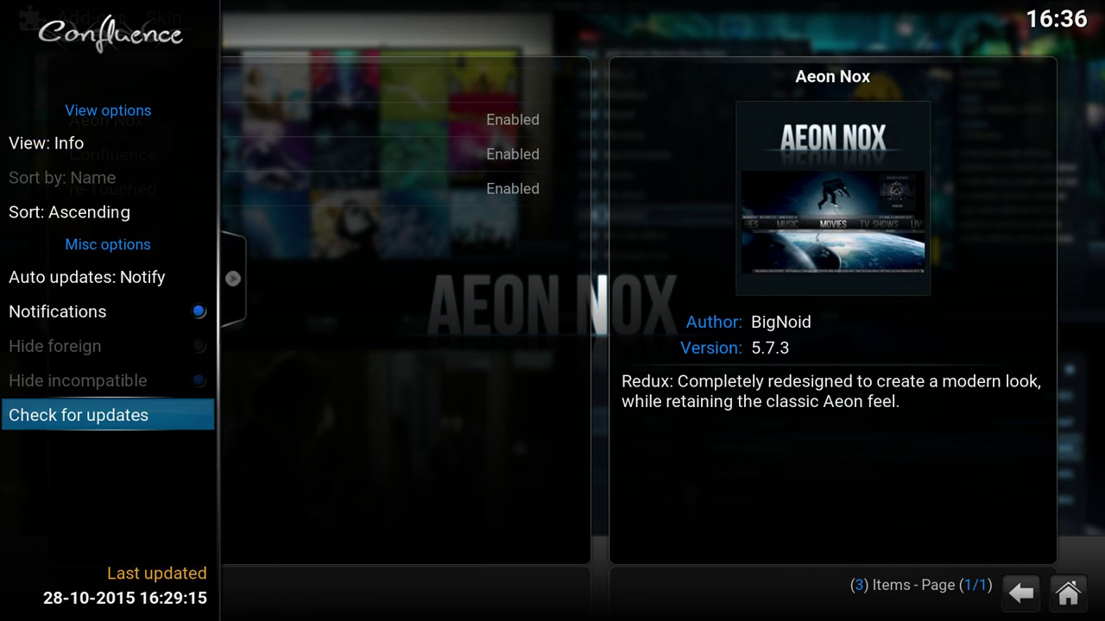
key("Up")
key("Up")
key("Up")
key("Down")
key("Return")
key("Return")
key("Right")
Step: Toggle auto-update for Aeon Nox and close its add-on information
key("Return")
key("Down")
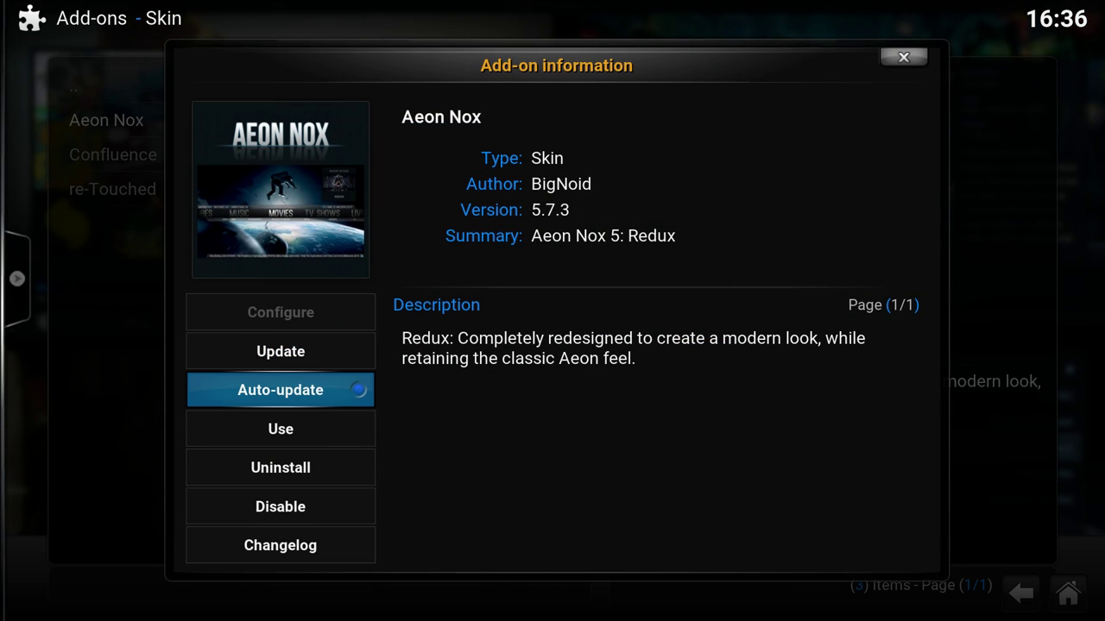
key("Down")
key("Up")
key("Return")
key("Down")
key("Up")
key("Escape")
Step: Set the add-on browser's Auto updates option to Never
key("Left")
key("Down")
key("Down")
key("Return")
key("Return")
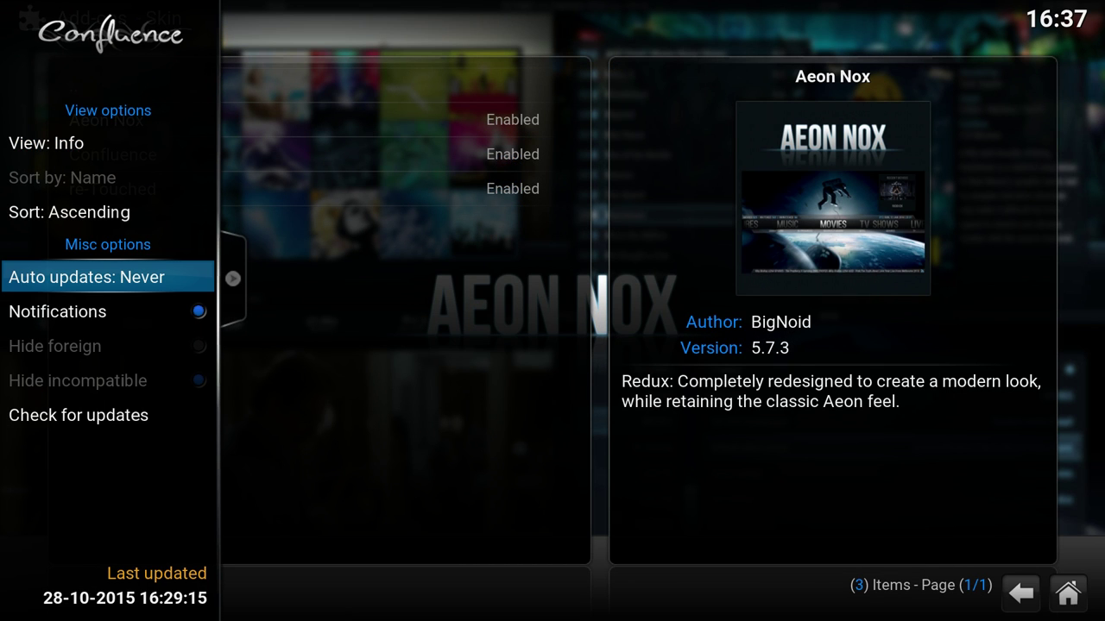
Step: Advance the add-on browser's Auto updates option to its next setting and examine the auto-update entry in Aeon Nox's add-on information
key("Return")
key("Right")
key("Return")
key("Down")
key("Up")
key("Down")
key("Up")
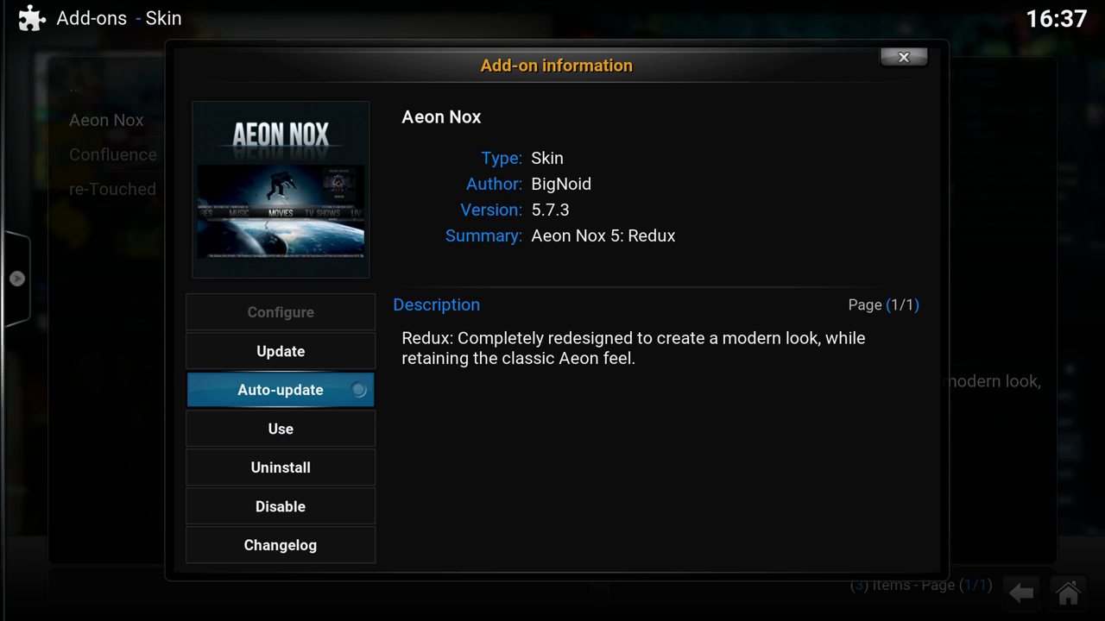
Step: Close Aeon Nox's add-on information, reopen it to check its options again, and return to the skin list
key("Escape")
key("Left")
key("Right")
key("Return")
key("Down")
key("Escape")
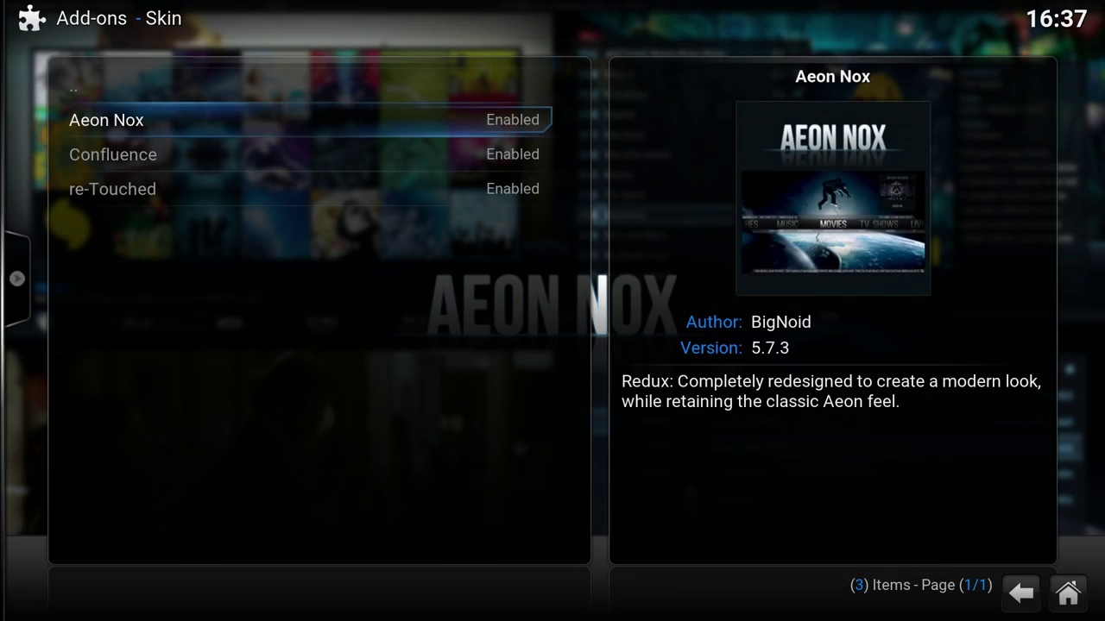
Step: Leave the skin list, look over the entries of the Add-ons settings, and return to the home screen
key("BackSpace")
key("BackSpace")
key("BackSpace")
key("BackSpace")
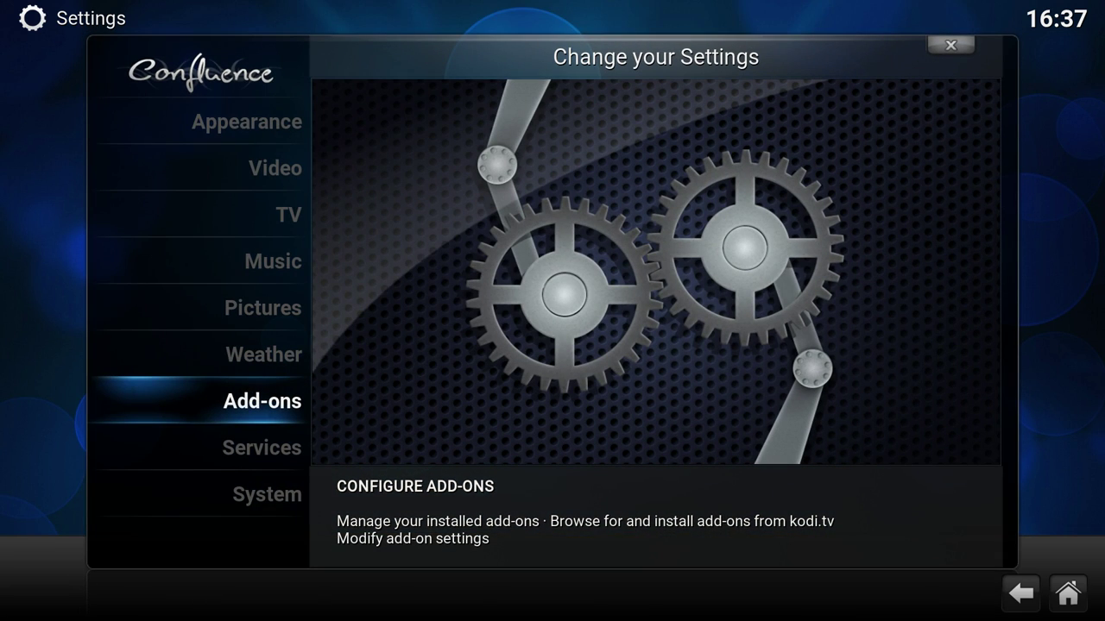
key("Return")
key("Down")
key("Down")
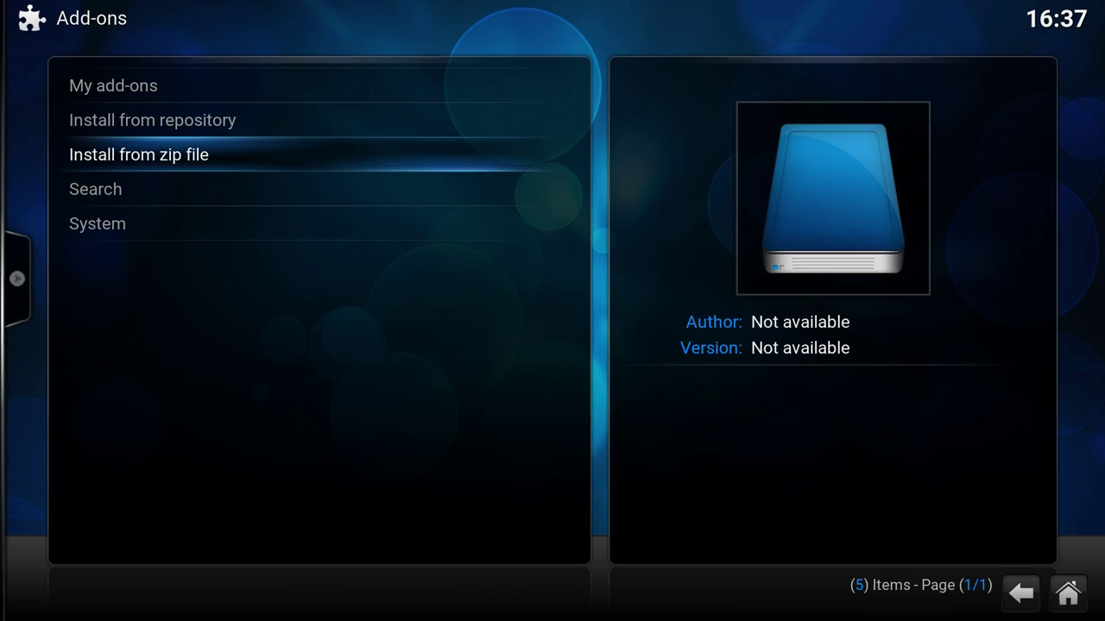
key("BackSpace")
key("BackSpace")
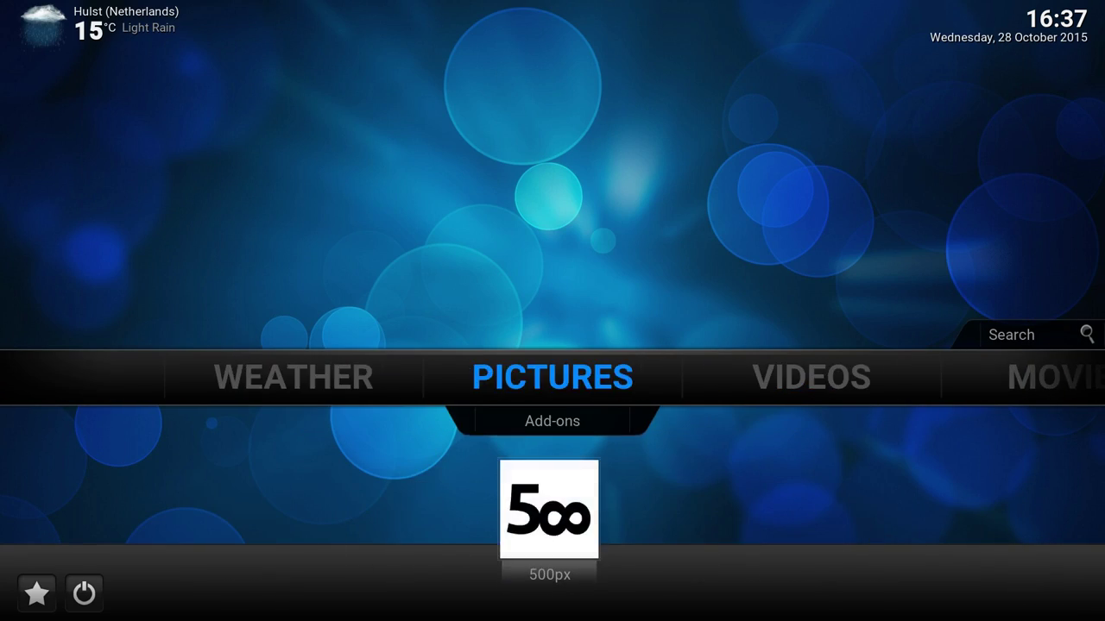
Step: Open the list of installed video add-ons from the Videos section of the home screen
key("Down")
key("Right")
key("Right")
key("Down")
key("Up")
key("Right")
key("Right")
key("Left")
key("Left")
key("Down")
key("Left")
key("Return")
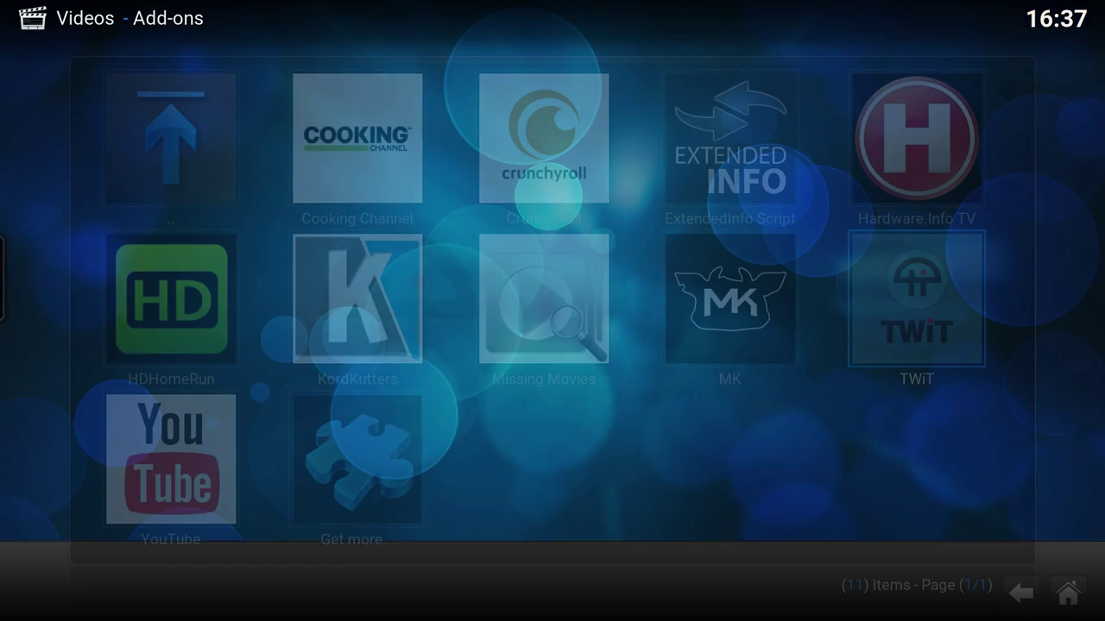
Step: Open the add-on information of KordKutters and find its update options
key("Down")
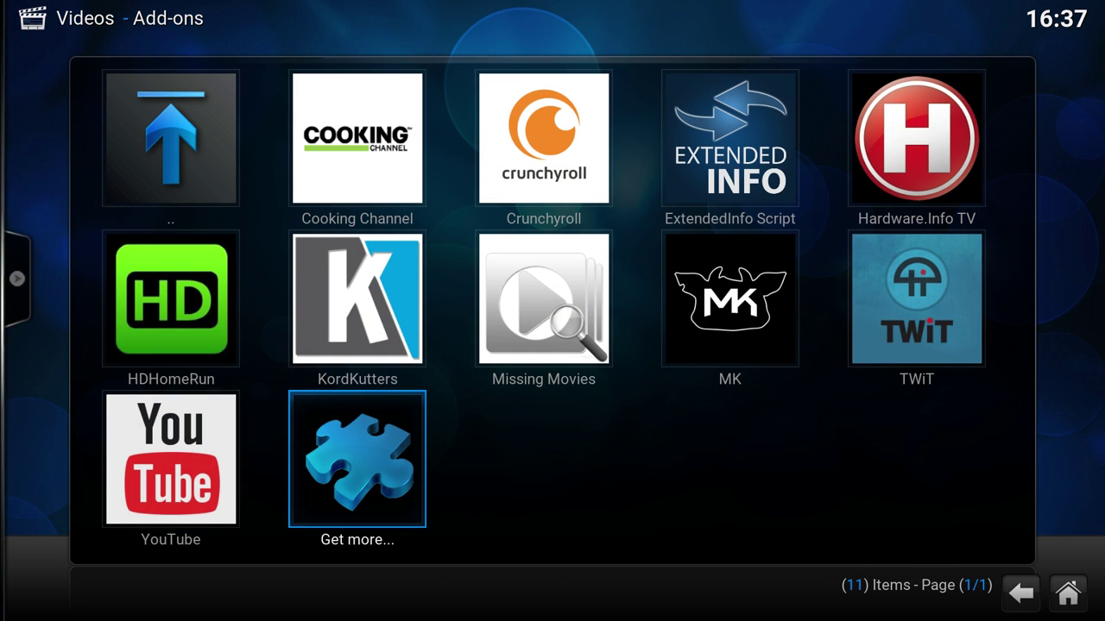
key("Up")
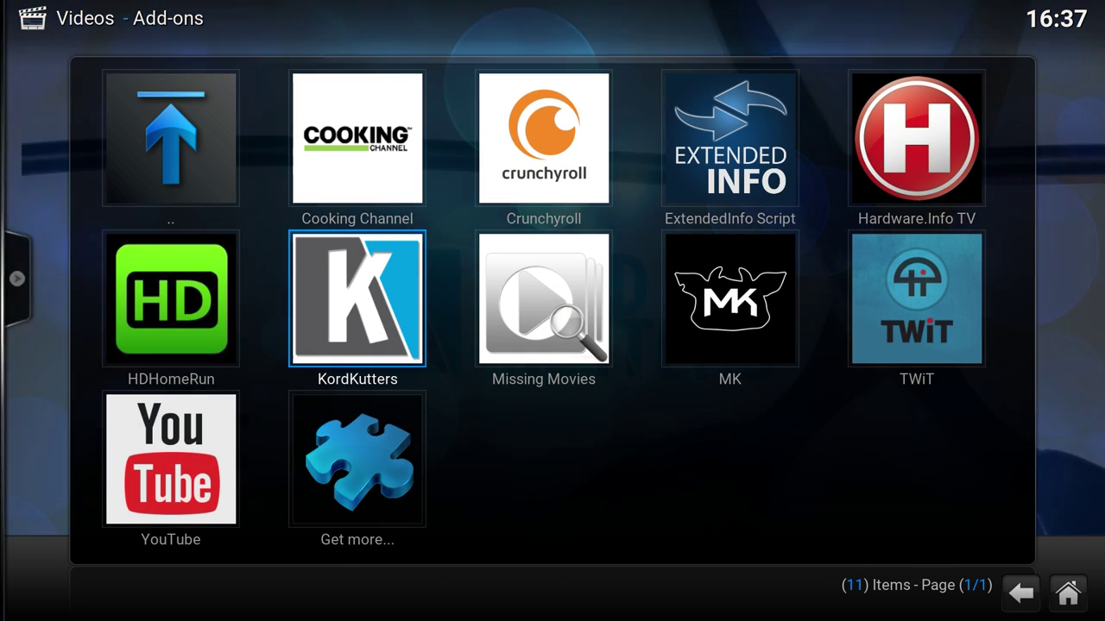
key("i")
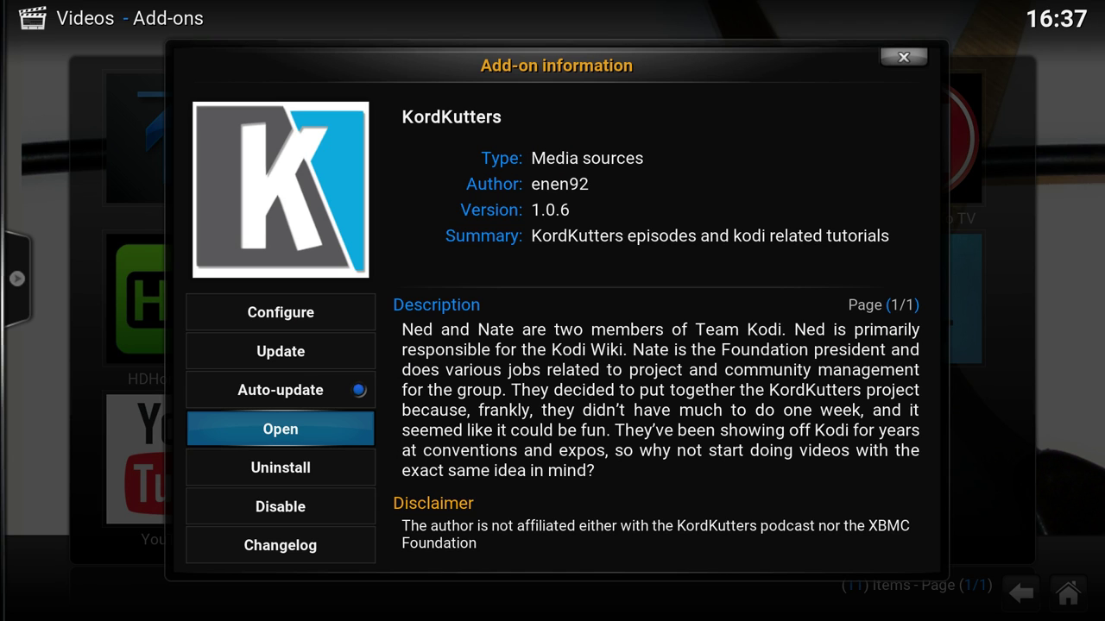
key("Up")
key("Up")
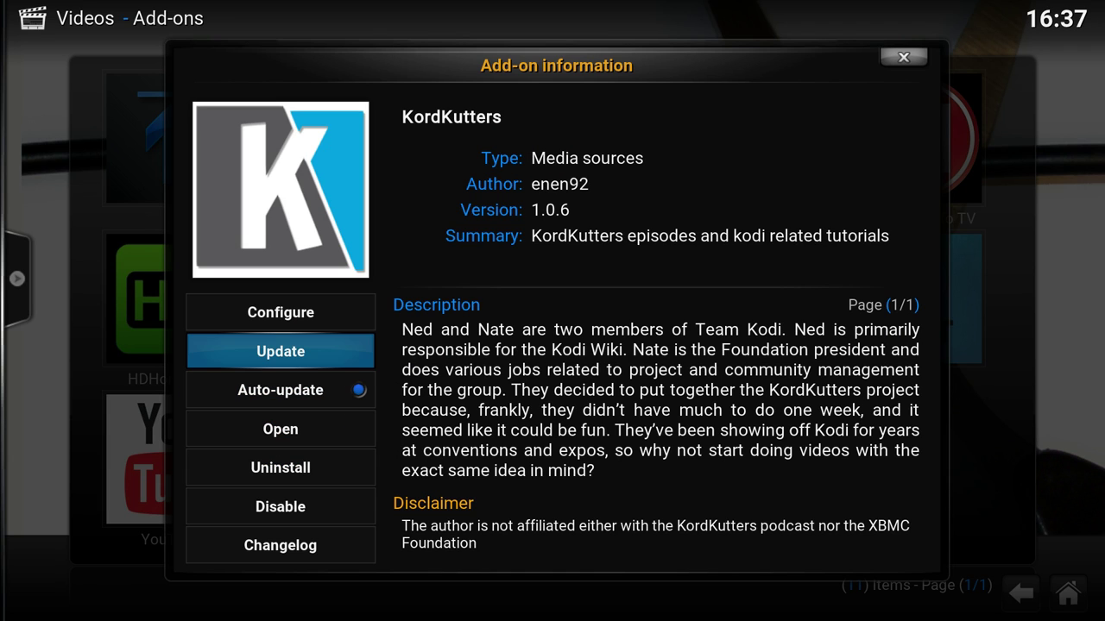
Step: Examine the Update and Auto-update options of KordKutters, then close its add-on information
key("Down")
key("Down")
key("Up")
key("Up")
key("Return")
key("Escape")
key("Down")
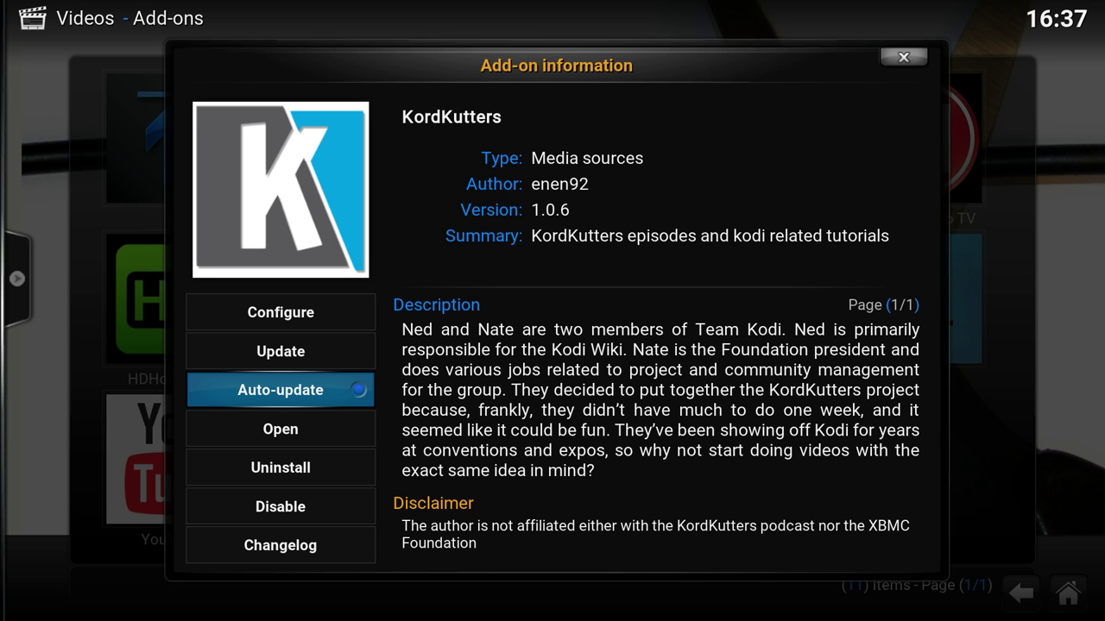
key("Escape")
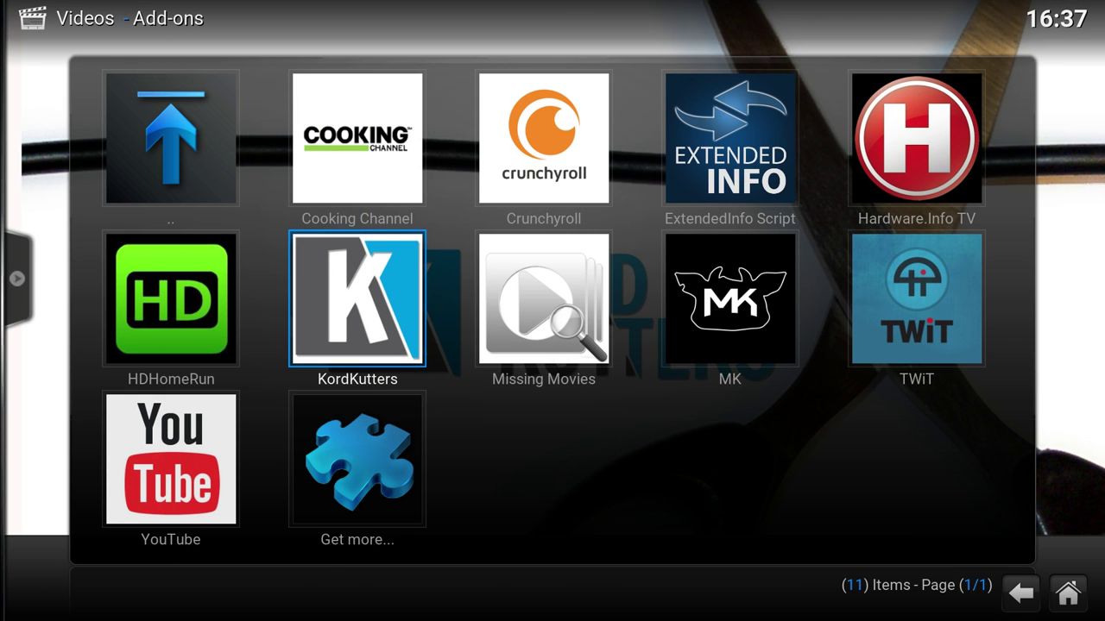